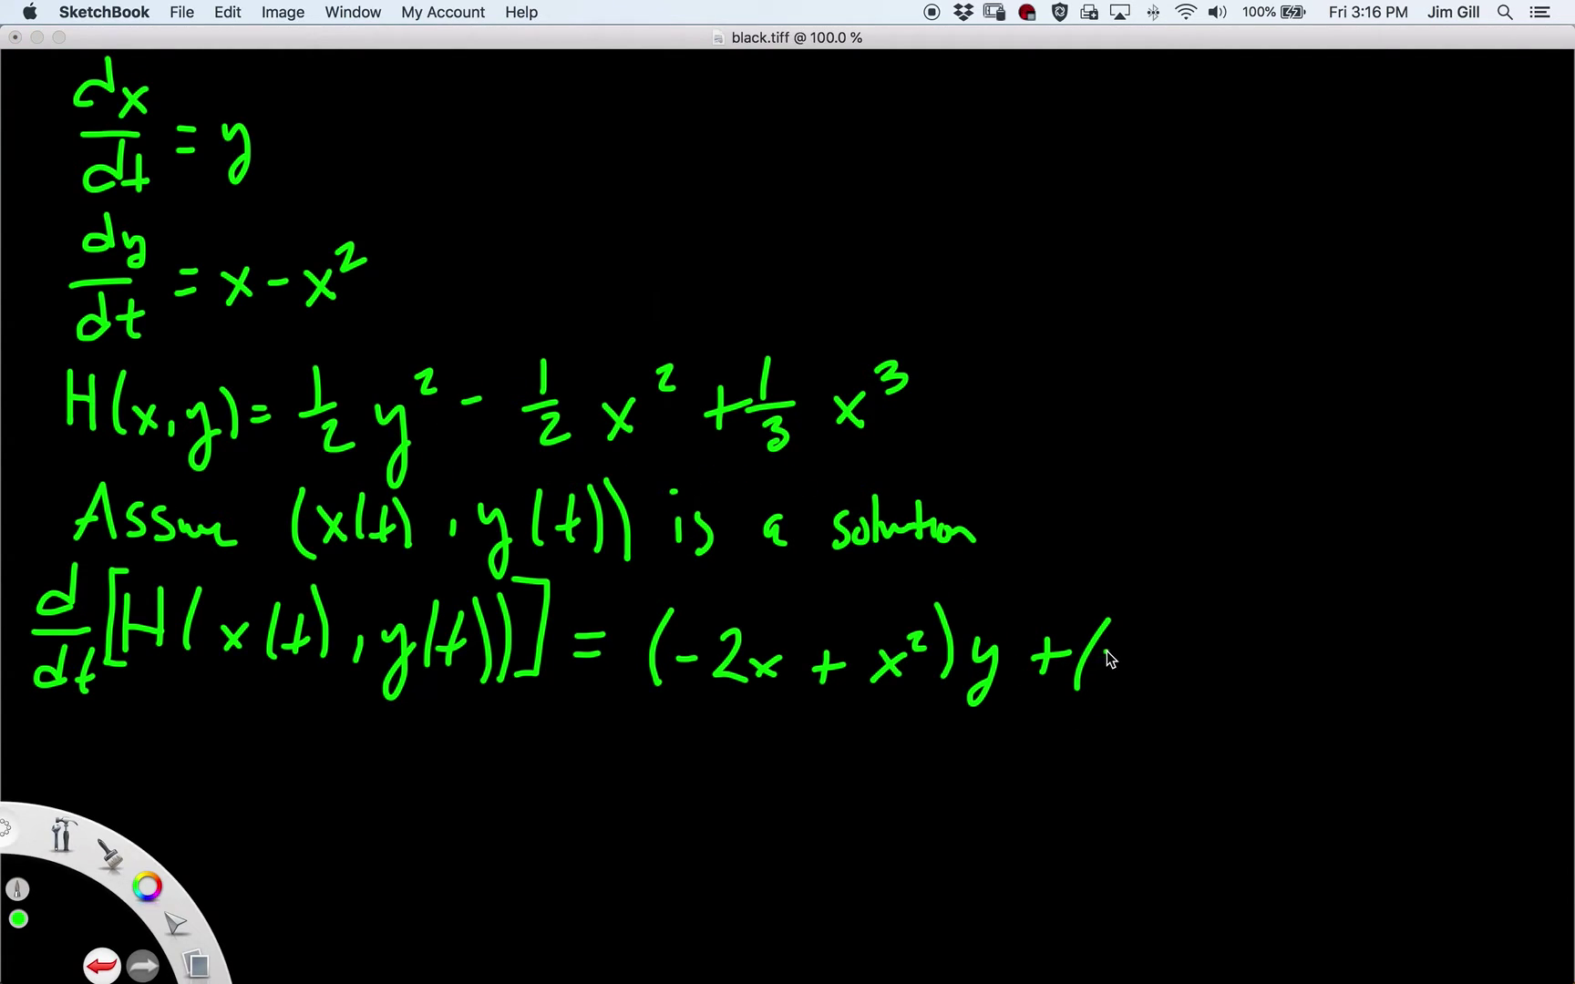
# Step: Complete the derivative with (y)(x − x²) and write '= 0' beneath it
pyautogui.moveTo(1118, 650); pyautogui.dragTo(1120, 694)
pyautogui.moveTo(1164, 618); pyautogui.dragTo(1173, 678)
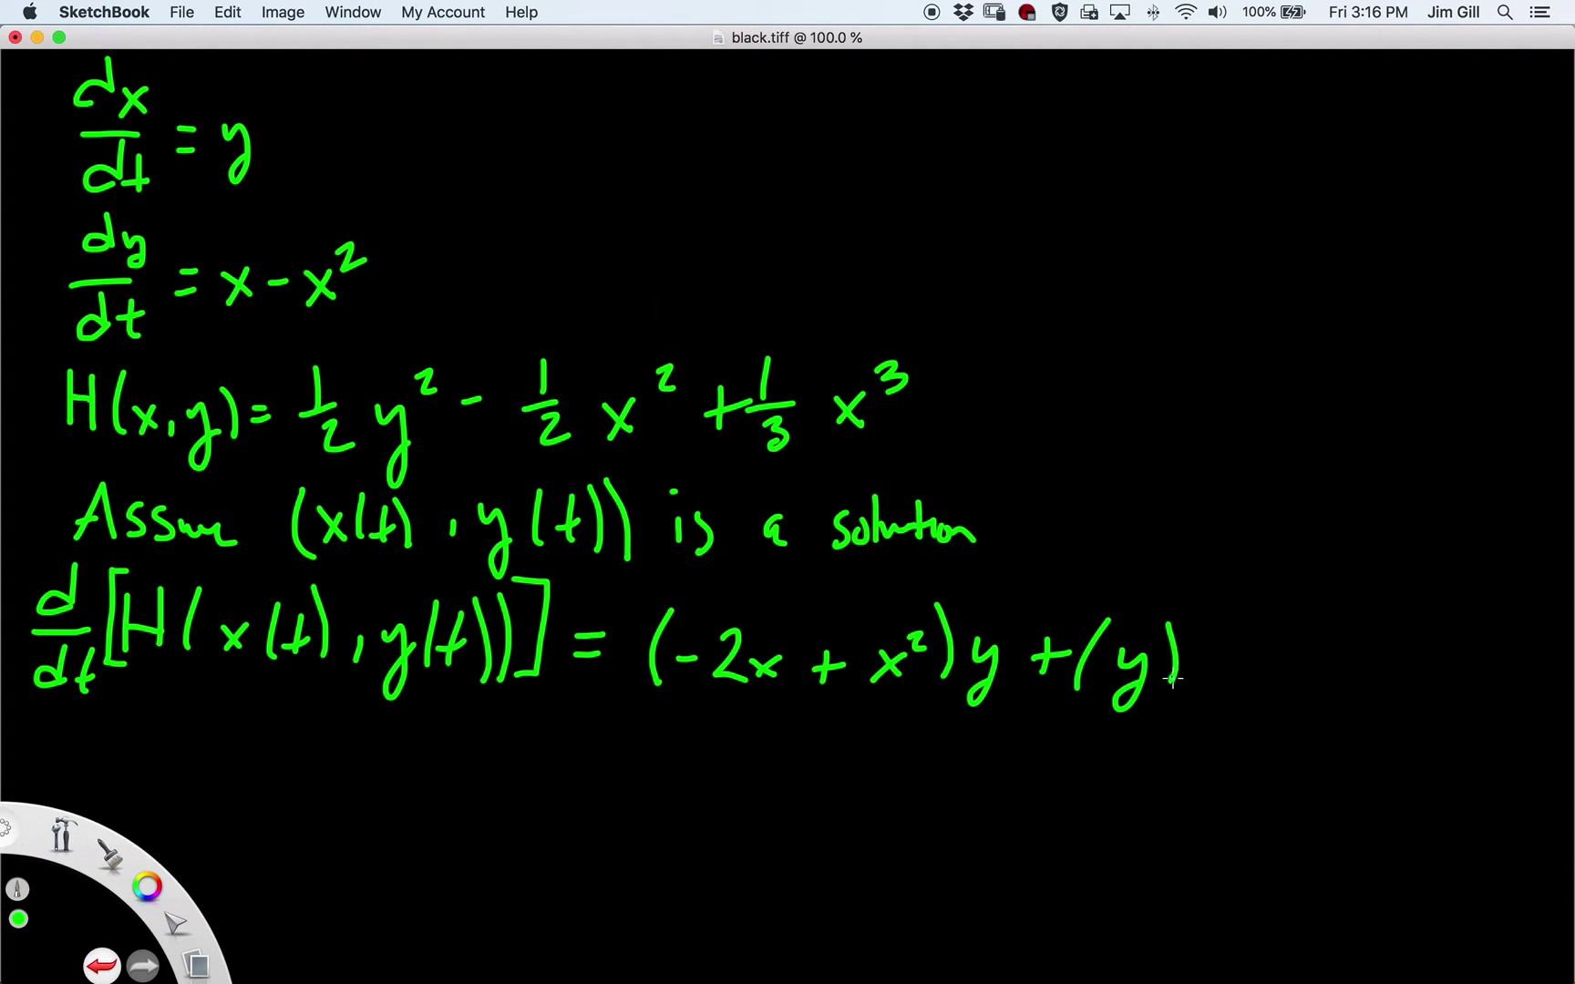
pyautogui.moveTo(1221, 622)
pyautogui.mouseDown()
pyautogui.moveTo(1201, 662)
pyautogui.moveTo(1208, 693)
pyautogui.mouseUp()
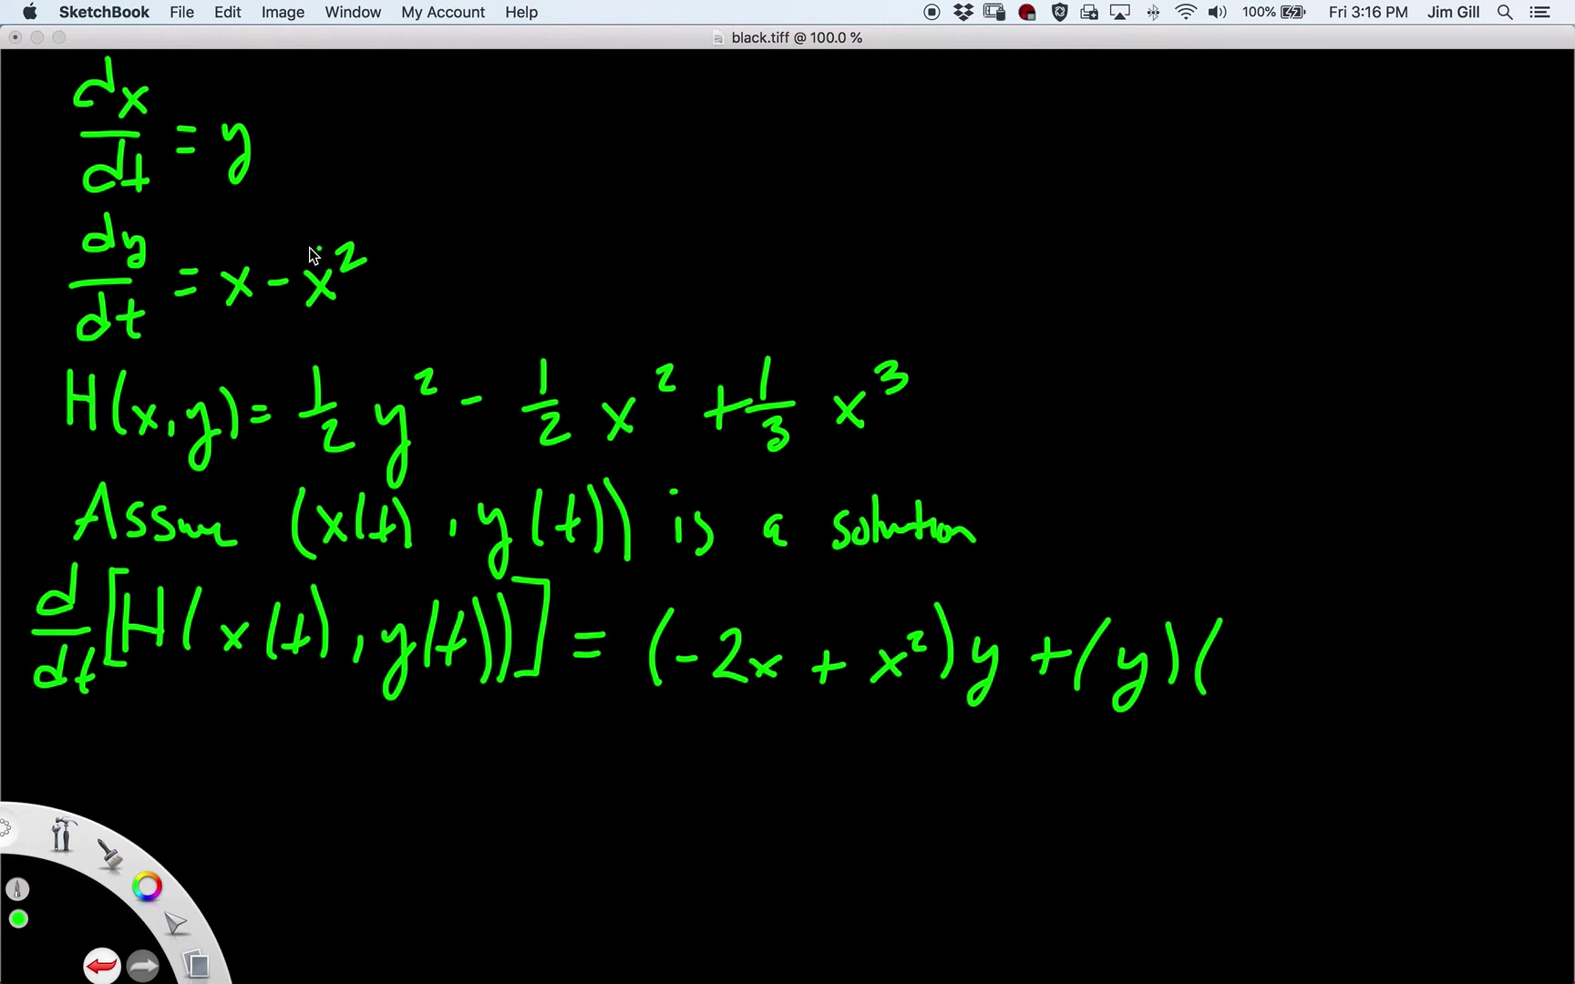
pyautogui.moveTo(1229, 654)
pyautogui.mouseDown()
pyautogui.moveTo(1253, 689)
pyautogui.moveTo(1227, 685)
pyautogui.moveTo(1290, 670)
pyautogui.moveTo(1321, 684)
pyautogui.moveTo(1297, 685)
pyautogui.moveTo(1358, 655)
pyautogui.moveTo(1375, 692)
pyautogui.mouseUp()
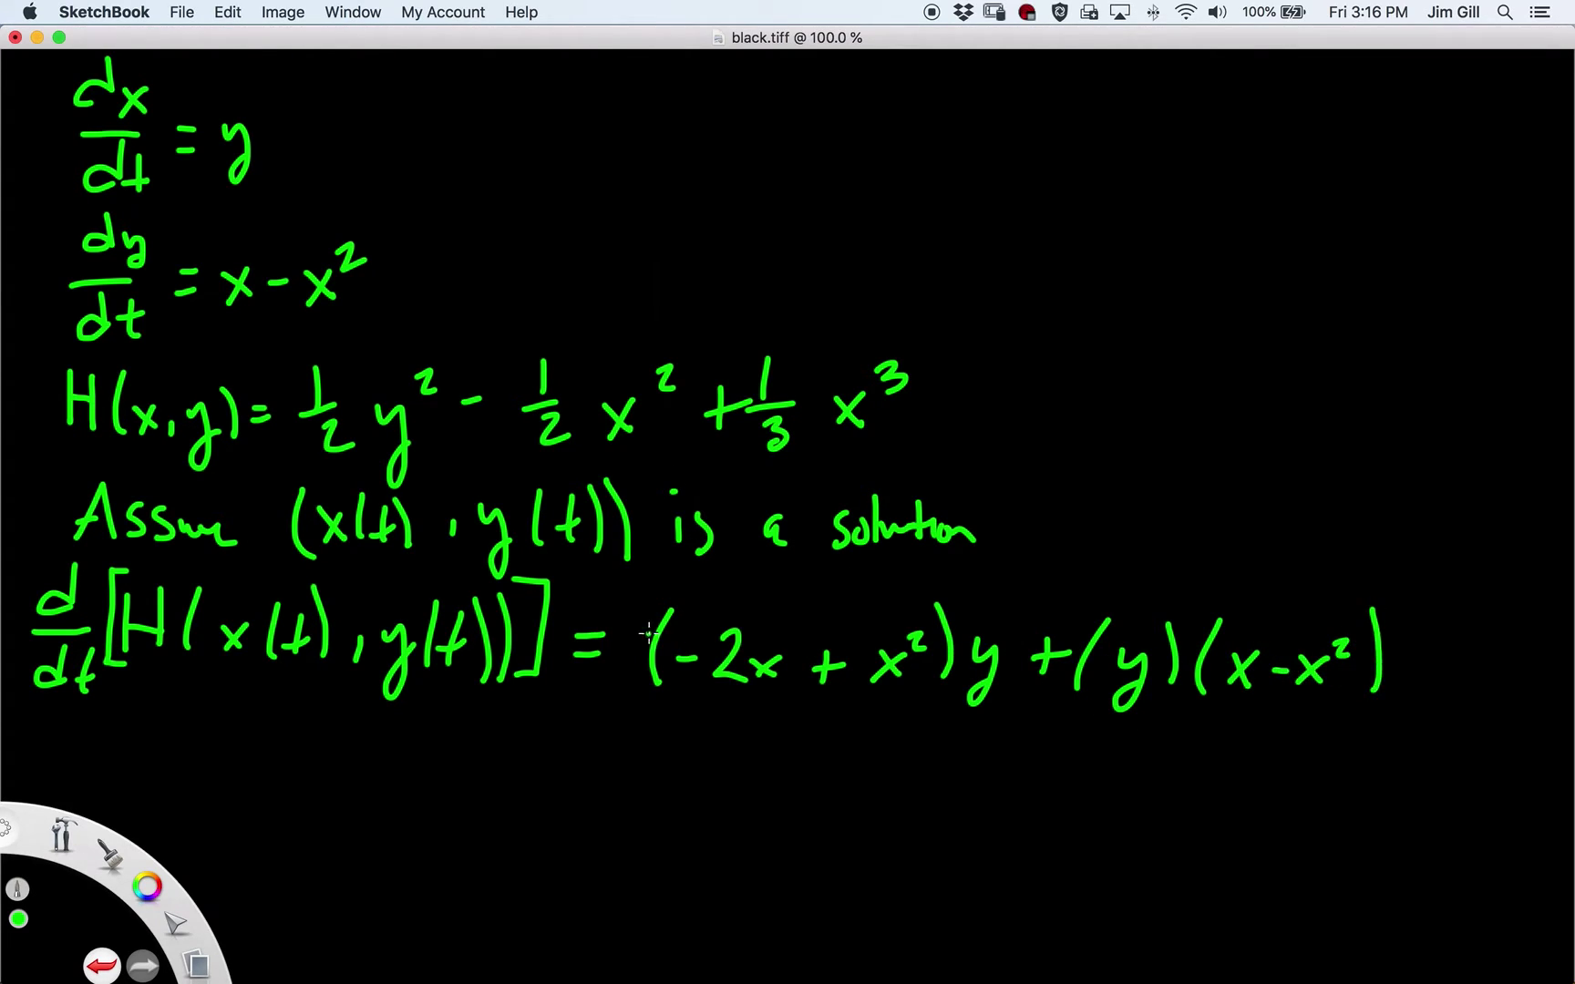
pyautogui.moveTo(578, 739)
pyautogui.mouseDown()
pyautogui.moveTo(603, 748)
pyautogui.moveTo(658, 722)
pyautogui.mouseUp()
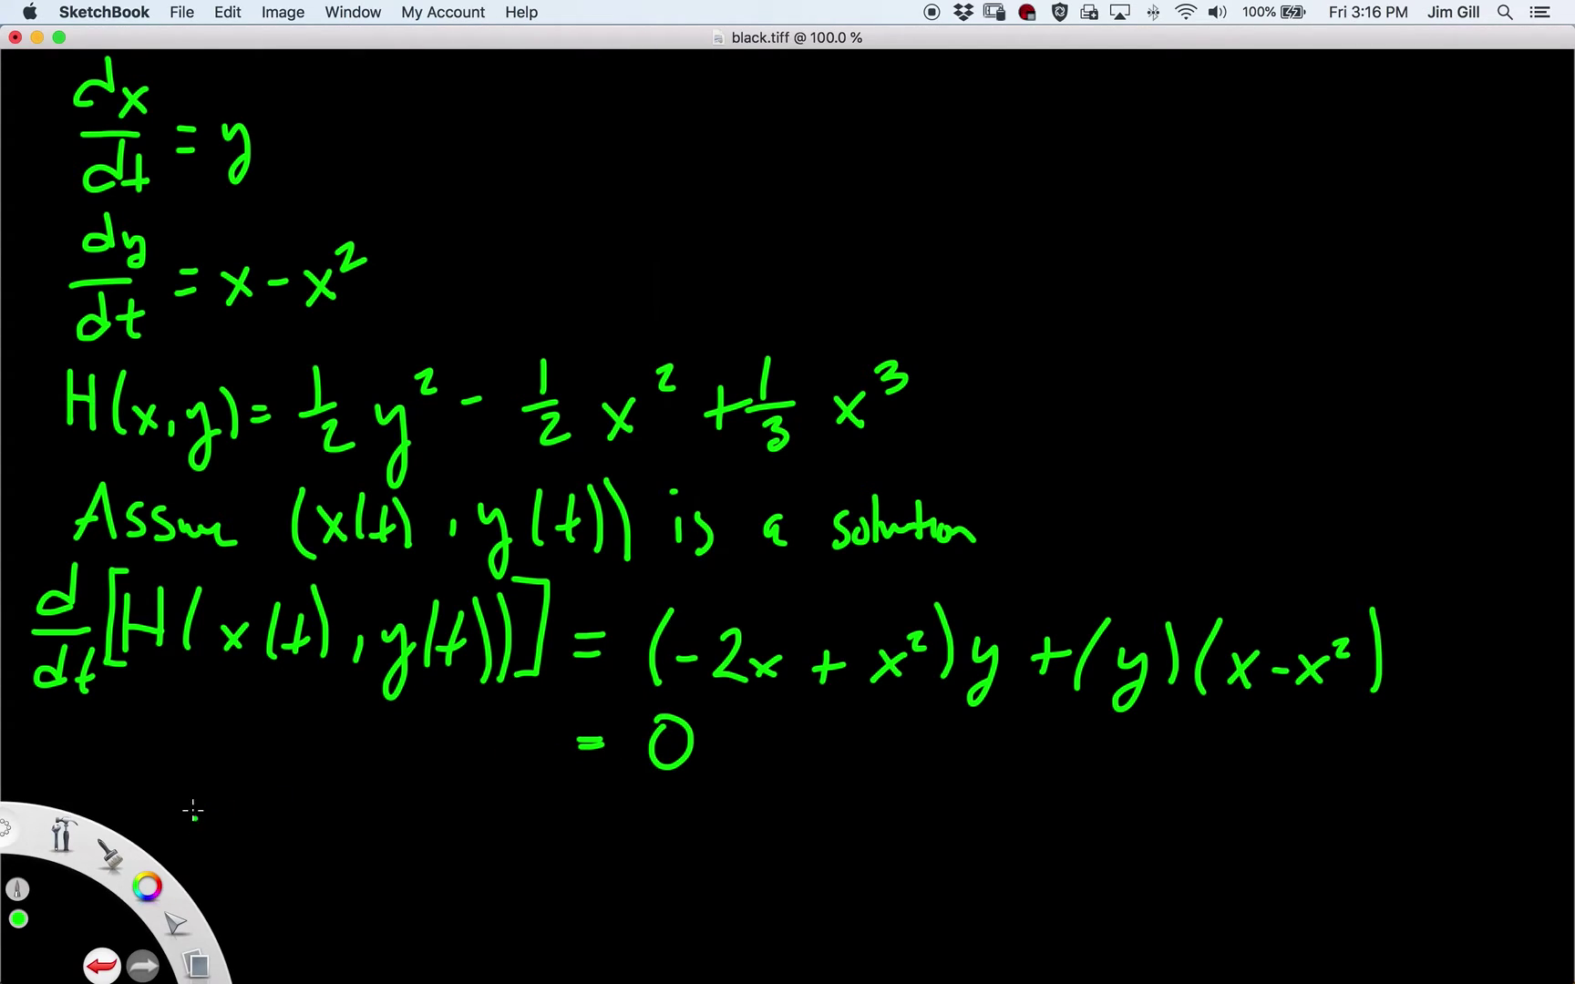
# Step: Begin the conclusion 'H doesn't change' below the equations
pyautogui.moveTo(171, 790)
pyautogui.mouseDown()
pyautogui.moveTo(199, 820)
pyautogui.moveTo(180, 808)
pyautogui.moveTo(267, 813)
pyautogui.moveTo(245, 834)
pyautogui.moveTo(292, 813)
pyautogui.moveTo(372, 831)
pyautogui.mouseUp()
pyautogui.click(251, 805)
pyautogui.moveTo(390, 789)
pyautogui.mouseDown()
pyautogui.moveTo(388, 833)
pyautogui.moveTo(411, 808)
pyautogui.moveTo(370, 808)
pyautogui.mouseUp()
pyautogui.moveTo(475, 812)
pyautogui.mouseDown()
pyautogui.moveTo(451, 835)
pyautogui.moveTo(609, 823)
pyautogui.moveTo(762, 838)
pyautogui.moveTo(805, 814)
pyautogui.moveTo(831, 844)
pyautogui.moveTo(879, 794)
pyautogui.moveTo(871, 820)
pyautogui.moveTo(943, 843)
pyautogui.moveTo(1065, 830)
pyautogui.moveTo(1120, 856)
pyautogui.mouseUp()
pyautogui.click(626, 826)
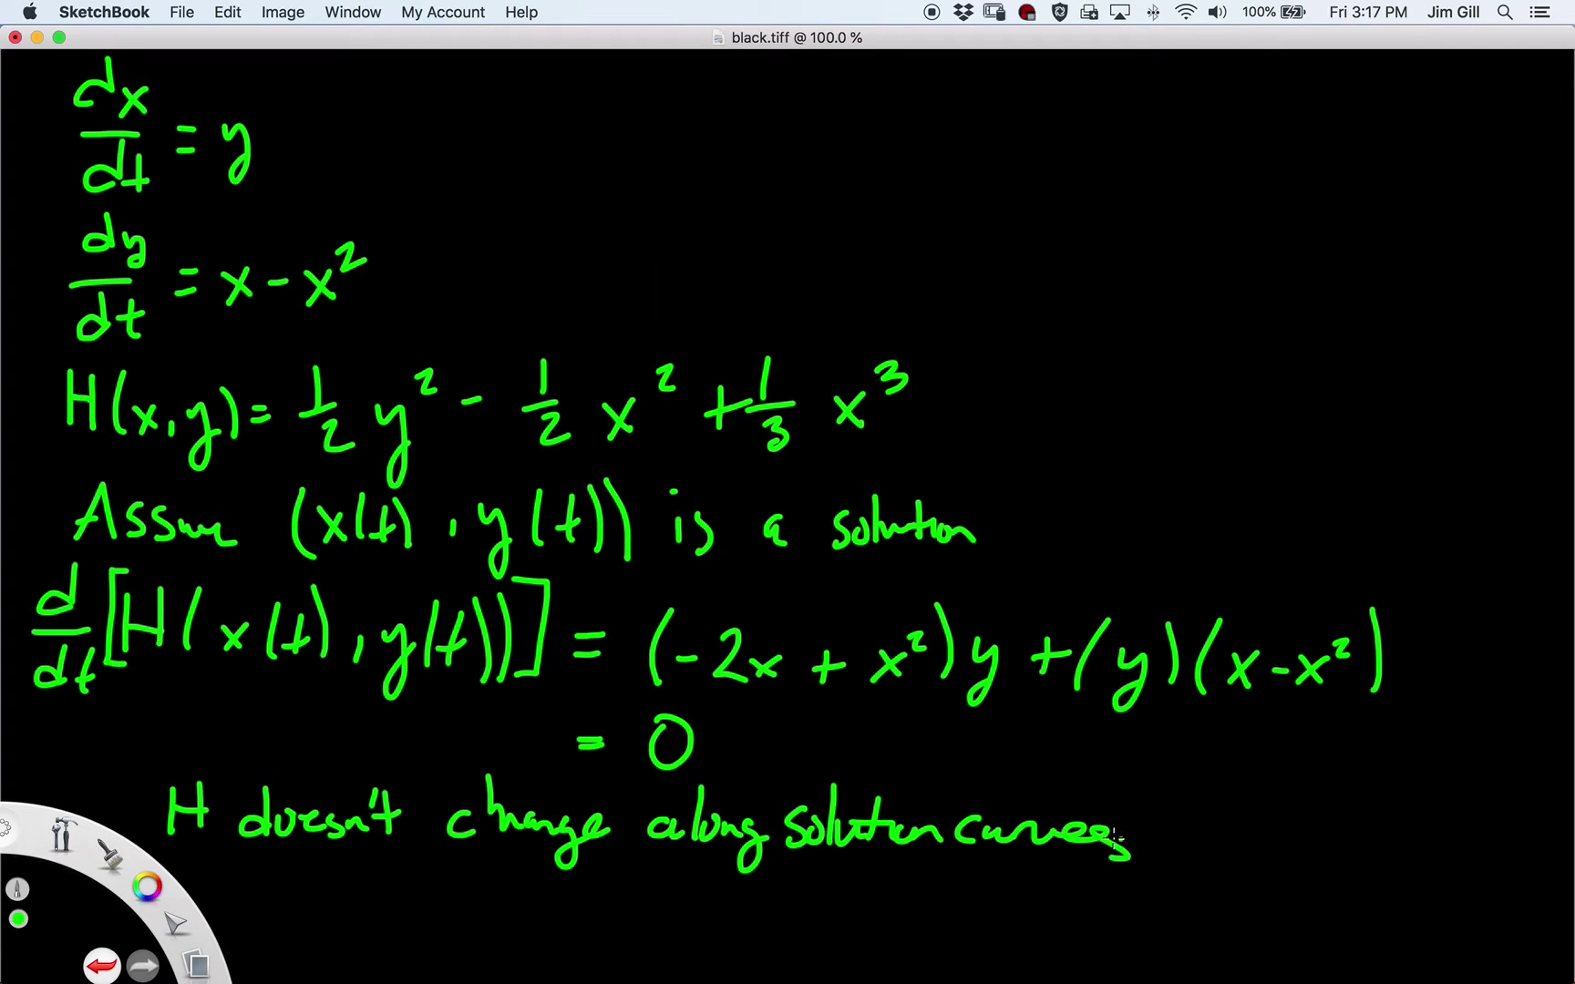
# Step: End 'along solution curves' with a period and write 'H is conserved' on the next line
pyautogui.click(1154, 846)
pyautogui.moveTo(341, 875)
pyautogui.mouseDown()
pyautogui.moveTo(338, 921)
pyautogui.moveTo(363, 919)
pyautogui.moveTo(338, 898)
pyautogui.moveTo(432, 912)
pyautogui.mouseUp()
pyautogui.click(430, 868)
pyautogui.moveTo(463, 878); pyautogui.dragTo(448, 910)
pyautogui.moveTo(543, 887)
pyautogui.mouseDown()
pyautogui.moveTo(517, 912)
pyautogui.moveTo(592, 899)
pyautogui.moveTo(593, 918)
pyautogui.moveTo(619, 918)
pyautogui.moveTo(738, 874)
pyautogui.moveTo(709, 924)
pyautogui.moveTo(734, 924)
pyautogui.moveTo(544, 923)
pyautogui.mouseUp()
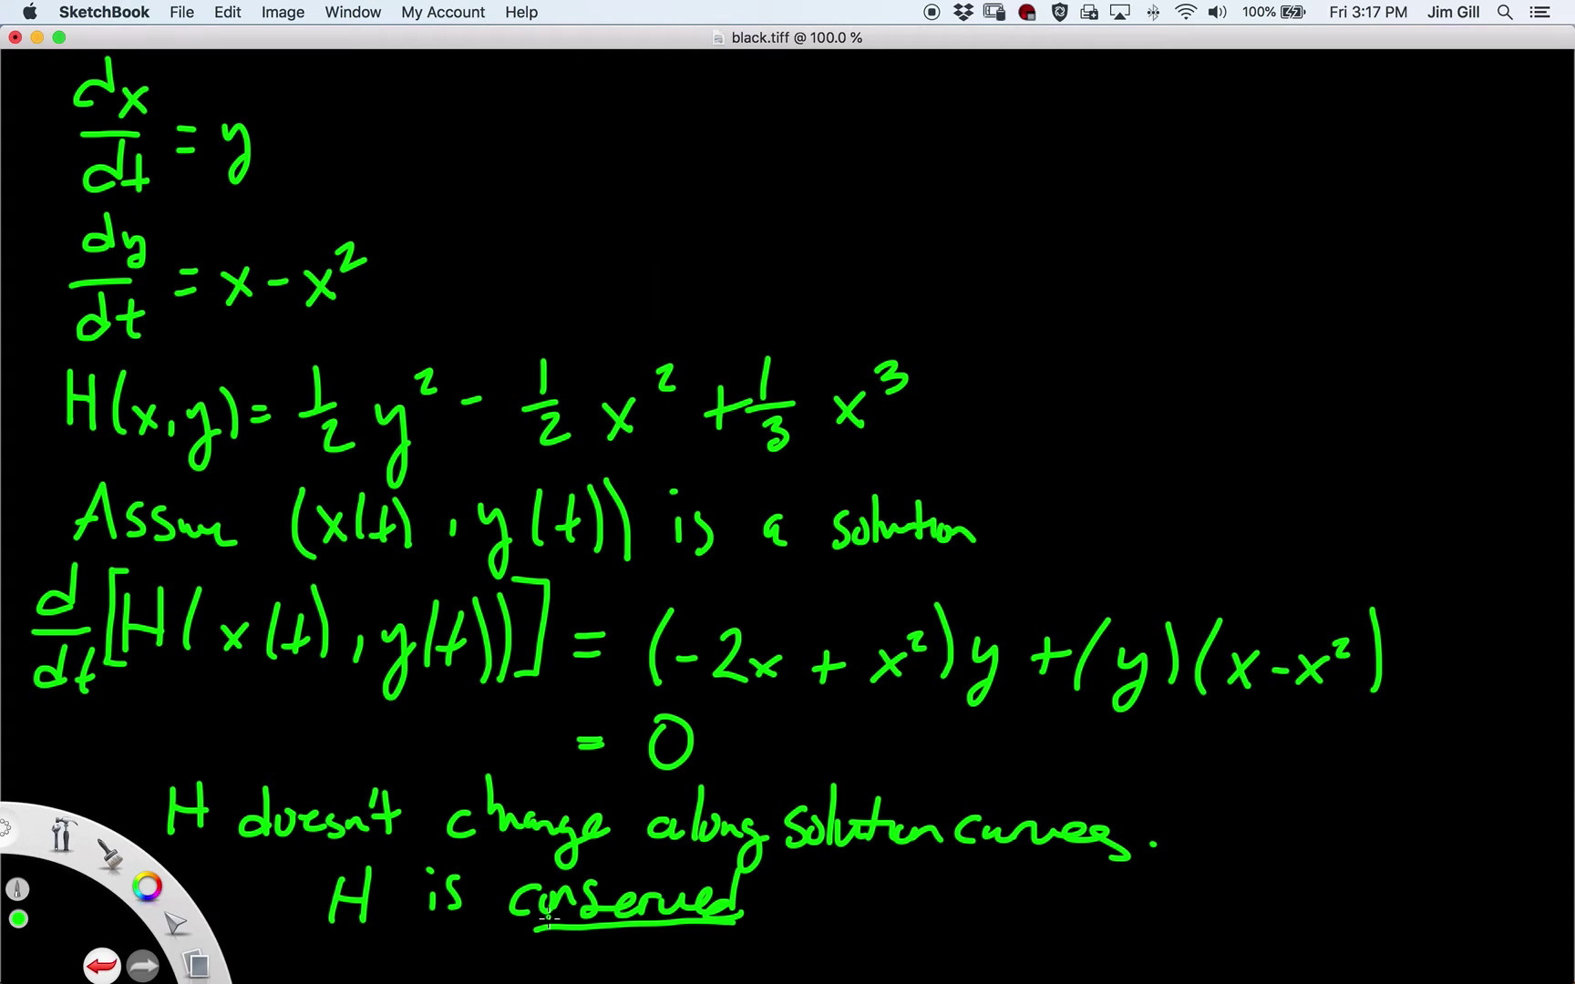
# Step: Write 'Level curve of H will be the curves solutions follow' top right, then go to the slope field desktop
pyautogui.moveTo(953, 116)
pyautogui.mouseDown()
pyautogui.moveTo(1004, 214)
pyautogui.moveTo(1066, 207)
pyautogui.moveTo(1129, 152)
pyautogui.moveTo(1110, 239)
pyautogui.mouseUp()
pyautogui.moveTo(1189, 189)
pyautogui.mouseDown()
pyautogui.moveTo(1189, 229)
pyautogui.moveTo(1296, 225)
pyautogui.moveTo(1330, 214)
pyautogui.moveTo(1387, 135)
pyautogui.moveTo(1389, 211)
pyautogui.mouseUp()
pyautogui.moveTo(1048, 245)
pyautogui.mouseDown()
pyautogui.moveTo(1047, 312)
pyautogui.moveTo(1087, 330)
pyautogui.moveTo(1084, 284)
pyautogui.moveTo(1245, 314)
pyautogui.mouseUp()
pyautogui.click(1235, 267)
pyautogui.moveTo(1263, 252); pyautogui.dragTo(1265, 314)
pyautogui.moveTo(1312, 258)
pyautogui.mouseDown()
pyautogui.moveTo(1311, 312)
pyautogui.moveTo(1374, 319)
pyautogui.mouseUp()
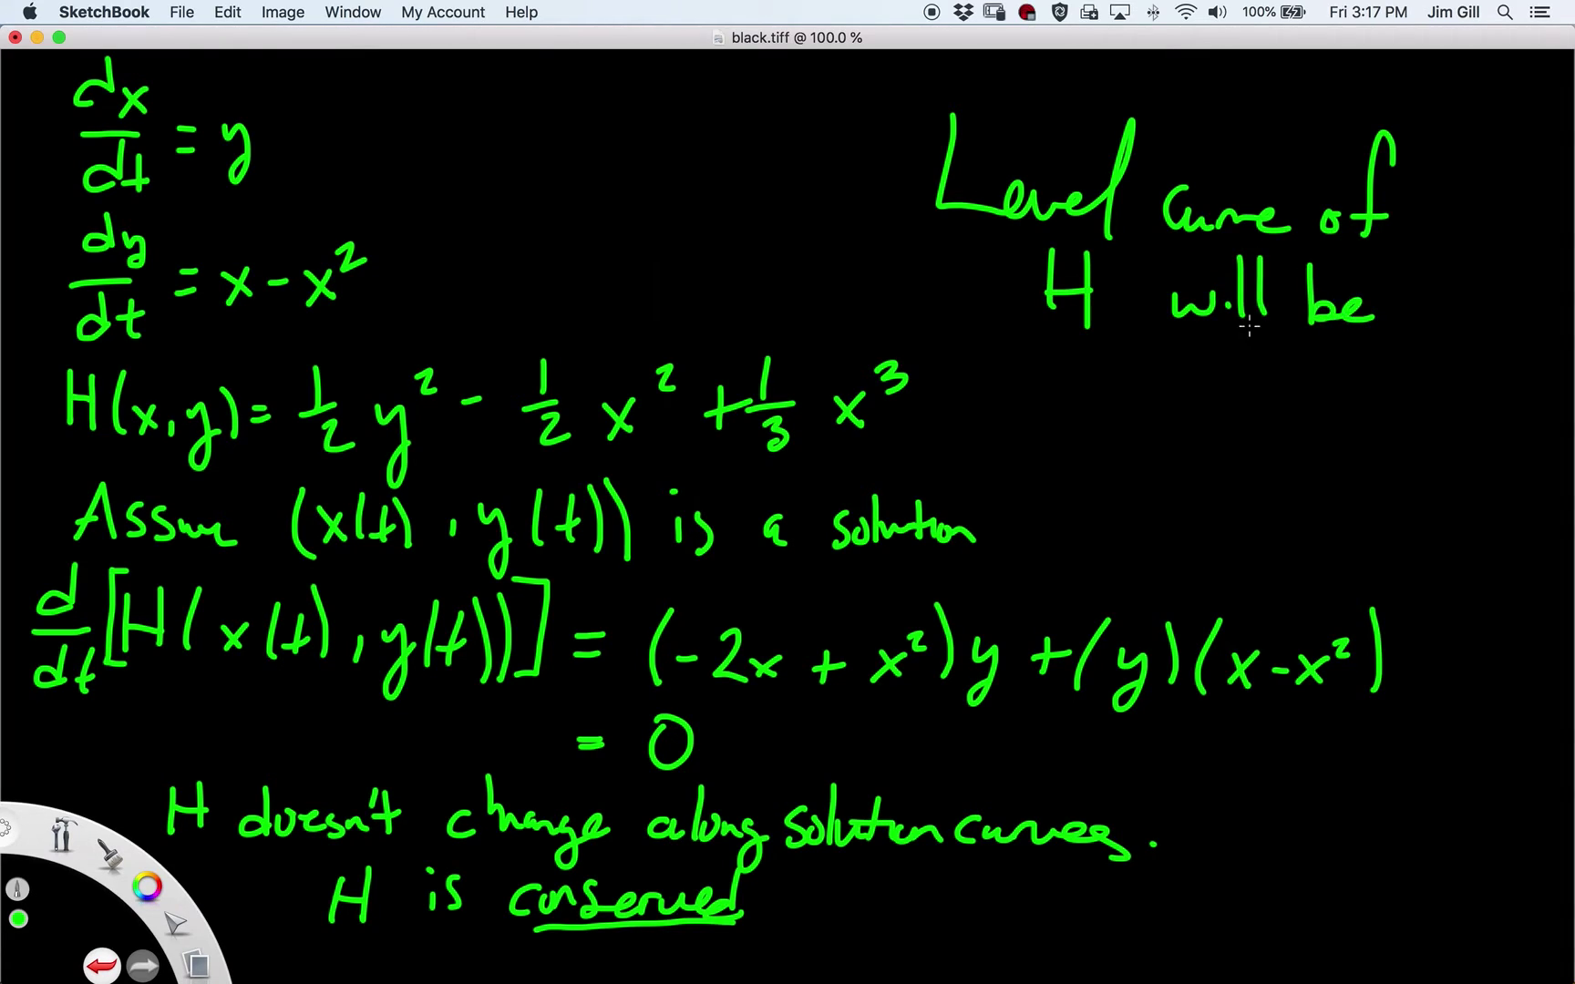
pyautogui.moveTo(993, 360)
pyautogui.mouseDown()
pyautogui.moveTo(996, 415)
pyautogui.moveTo(1019, 368)
pyautogui.moveTo(1127, 405)
pyautogui.moveTo(1235, 379)
pyautogui.moveTo(1326, 403)
pyautogui.moveTo(1424, 388)
pyautogui.moveTo(1538, 421)
pyautogui.mouseUp()
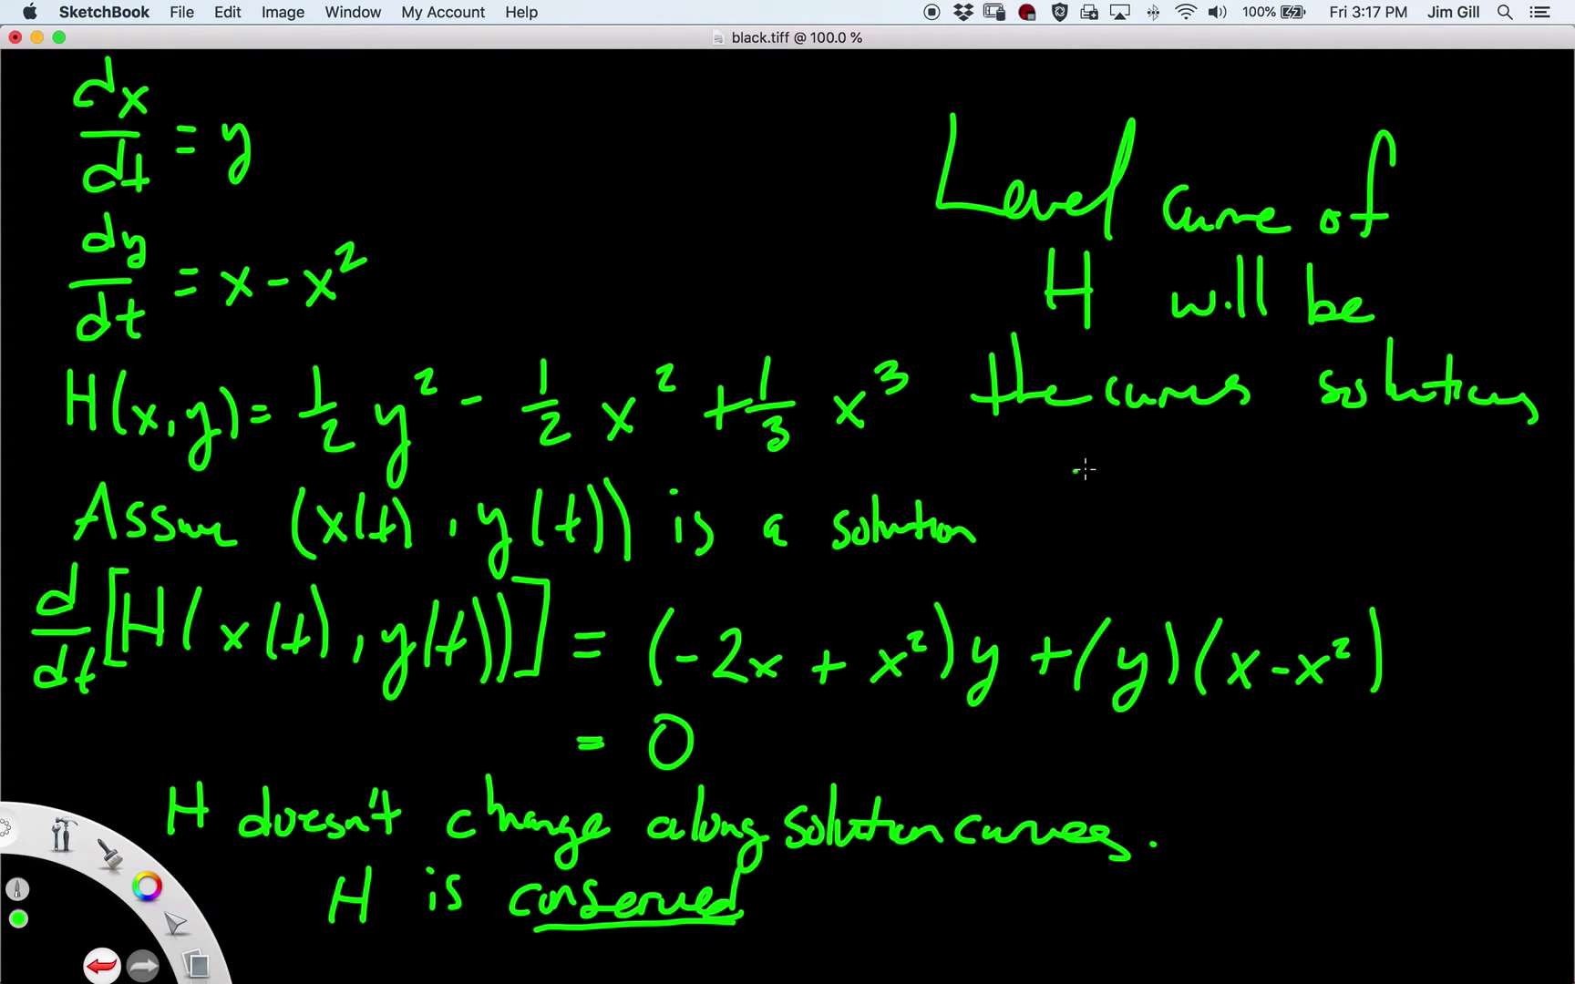
pyautogui.moveTo(1150, 419)
pyautogui.mouseDown()
pyautogui.moveTo(1127, 478)
pyautogui.moveTo(1179, 474)
pyautogui.moveTo(1203, 433)
pyautogui.moveTo(1259, 481)
pyautogui.moveTo(1317, 472)
pyautogui.mouseUp()
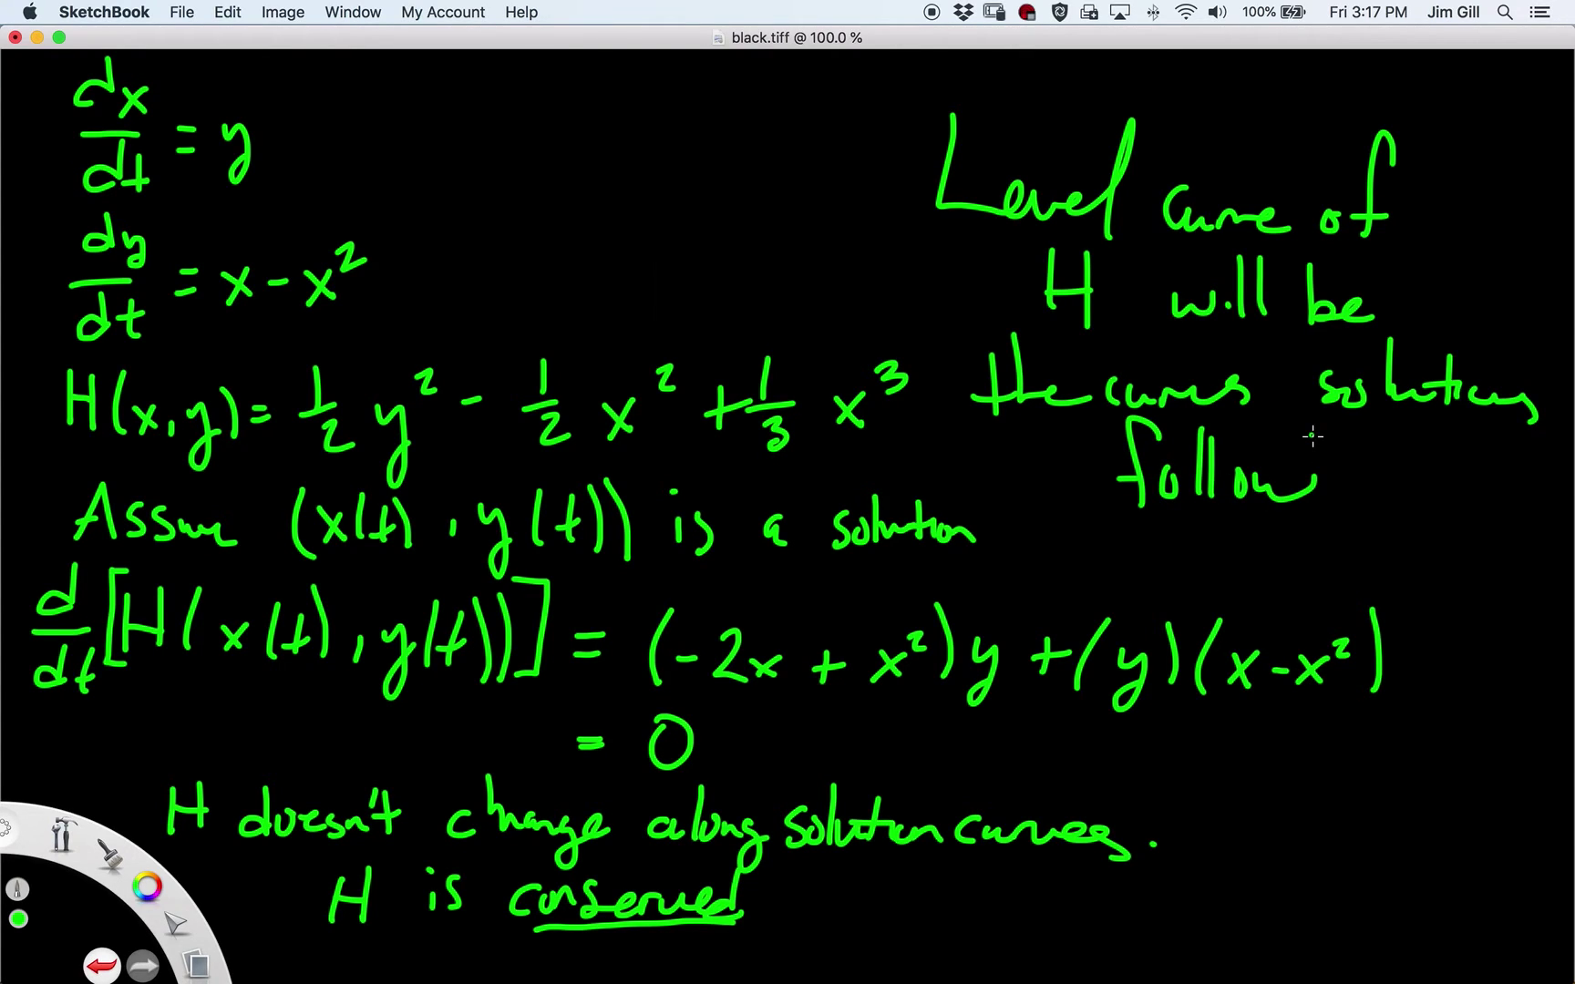
pyautogui.hotkey('ctrl', 'Left')
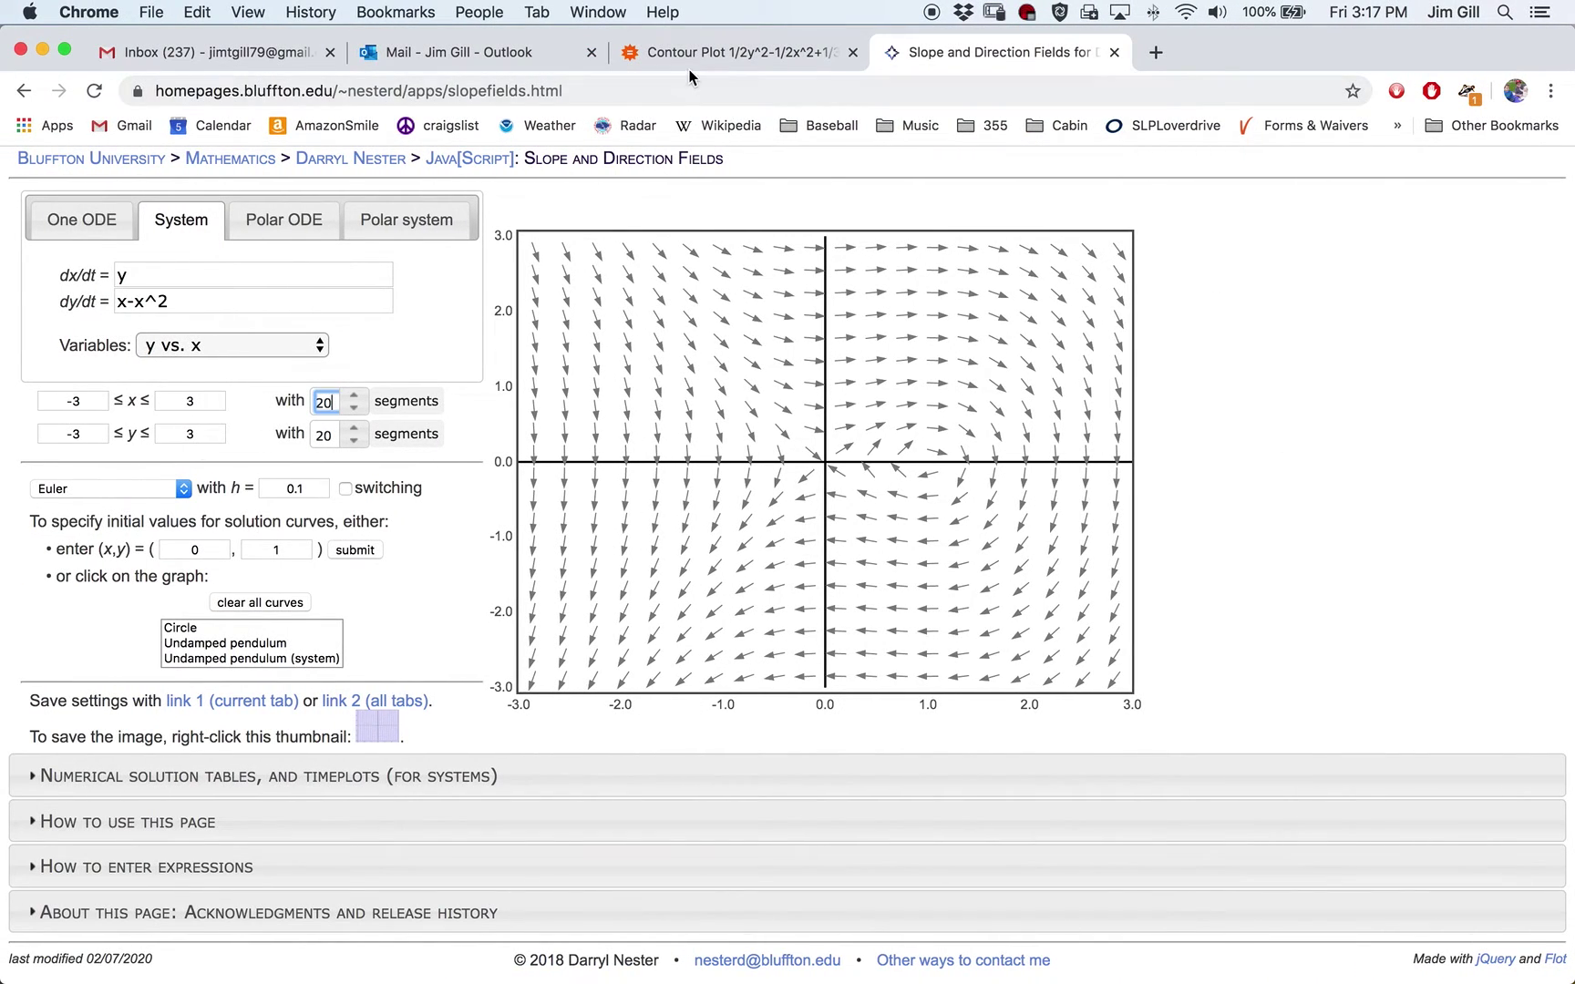
# Step: Switch Chrome to the Contour Plot tab showing H
pyautogui.click(690, 56)
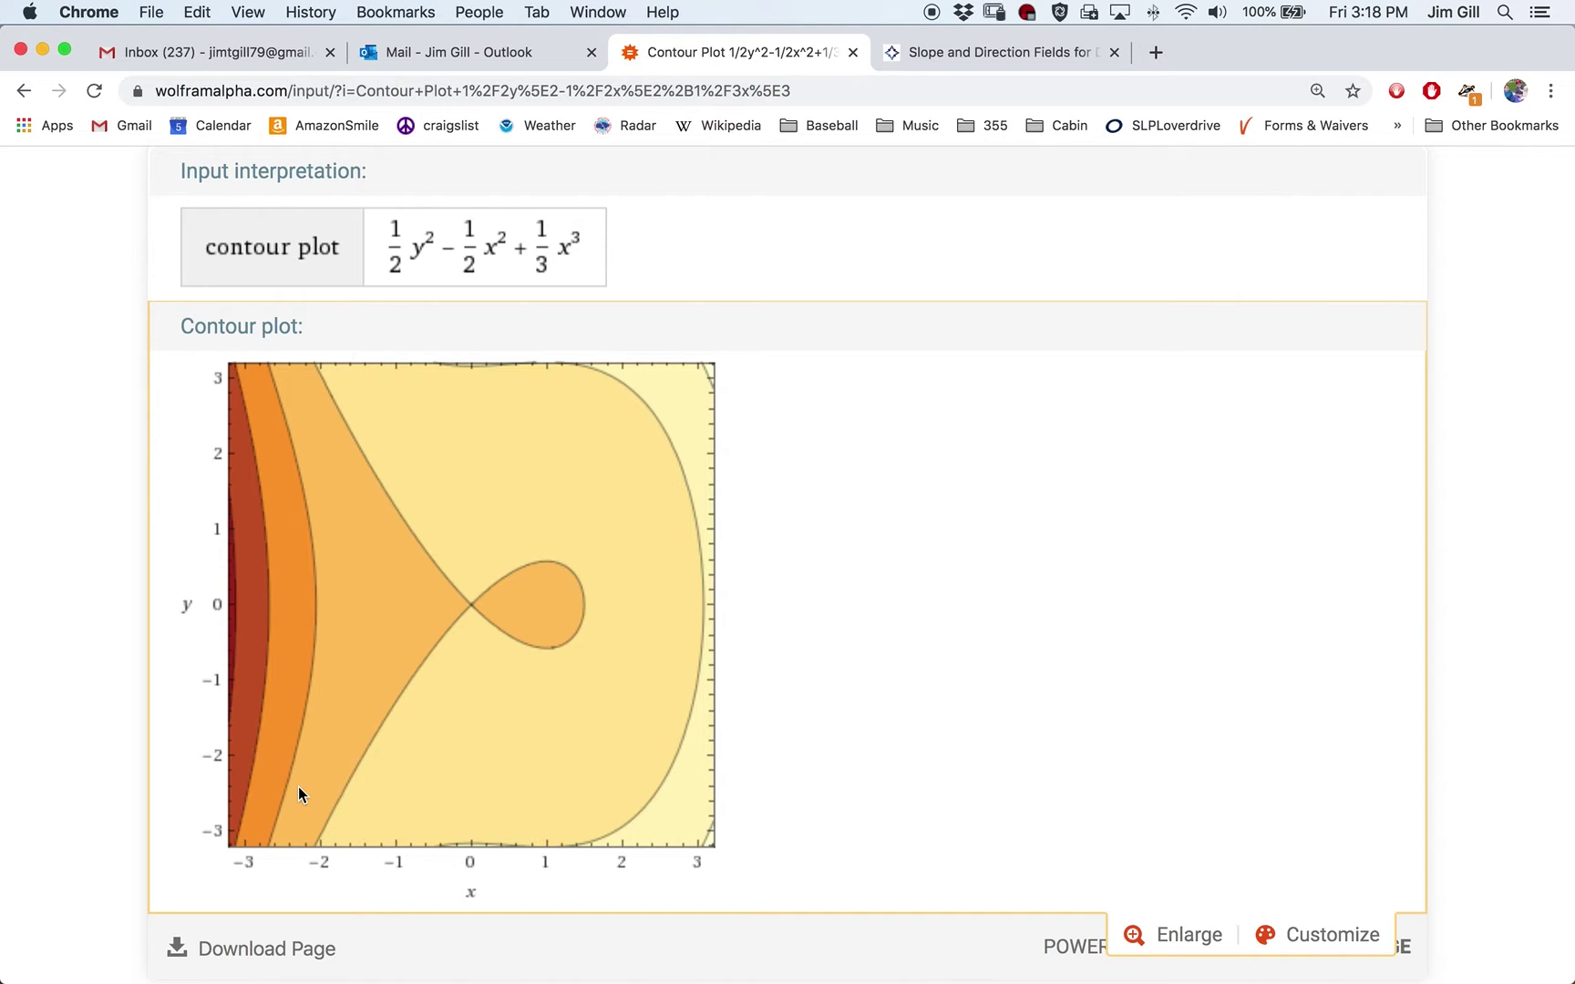
# Step: Show Mission Control with all open windows and desktops
pyautogui.hotkey('ctrl', 'Up')
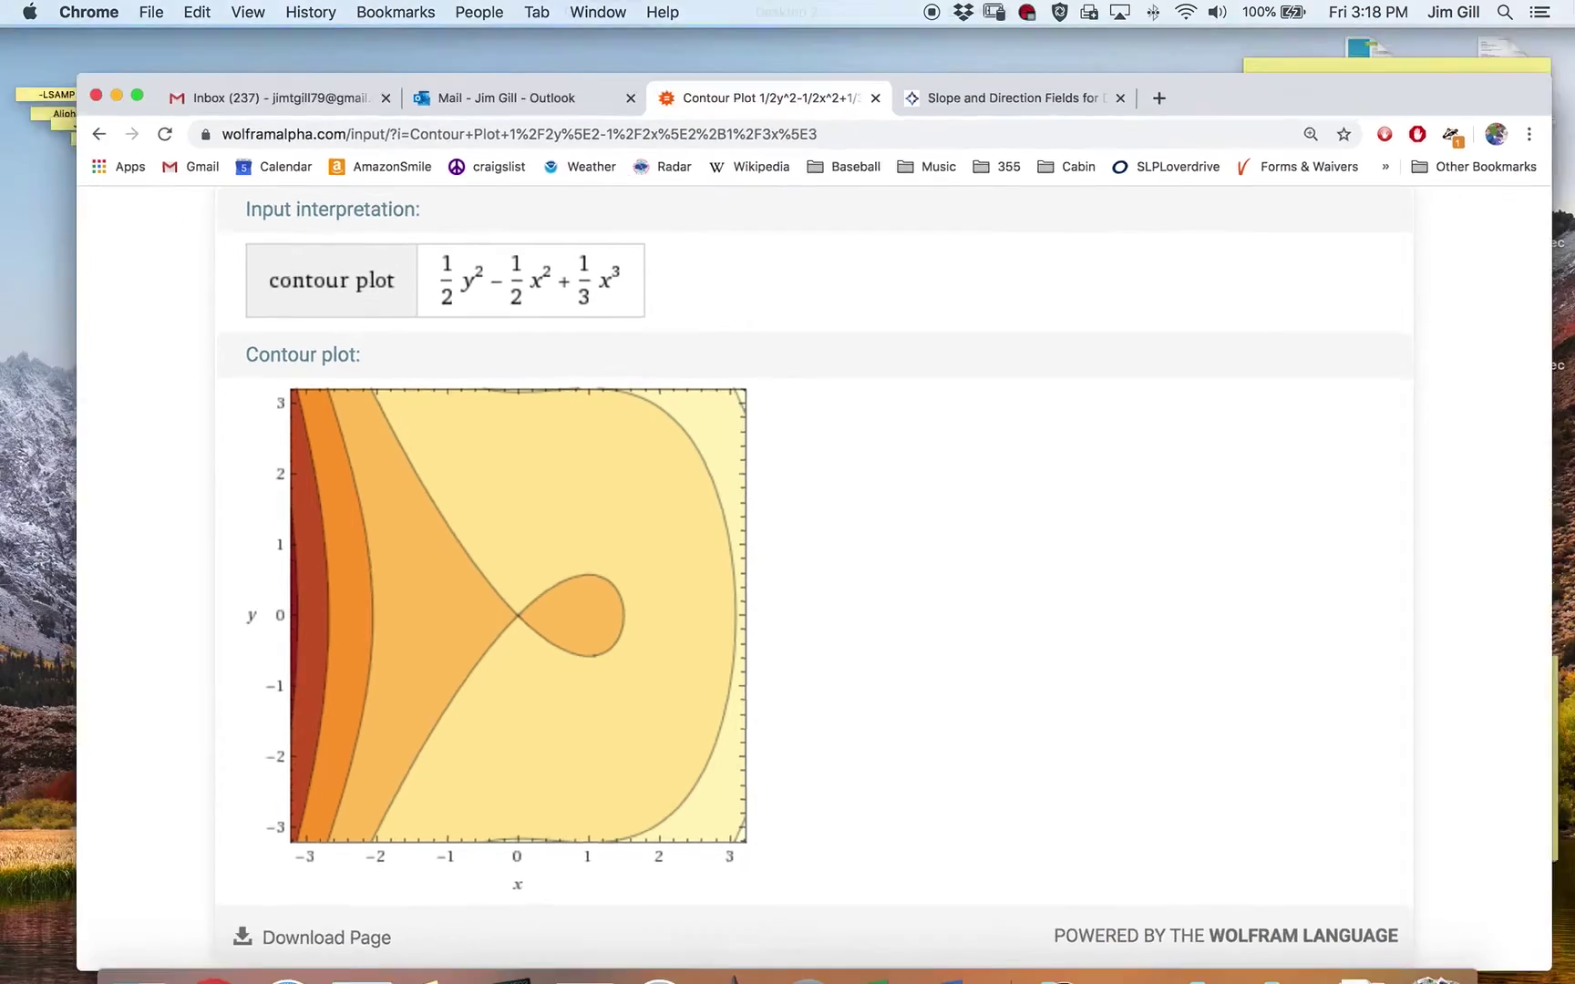
# Step: Return to Desktop 2 and revert SketchBook to the saved blank page
pyautogui.click(866, 86)
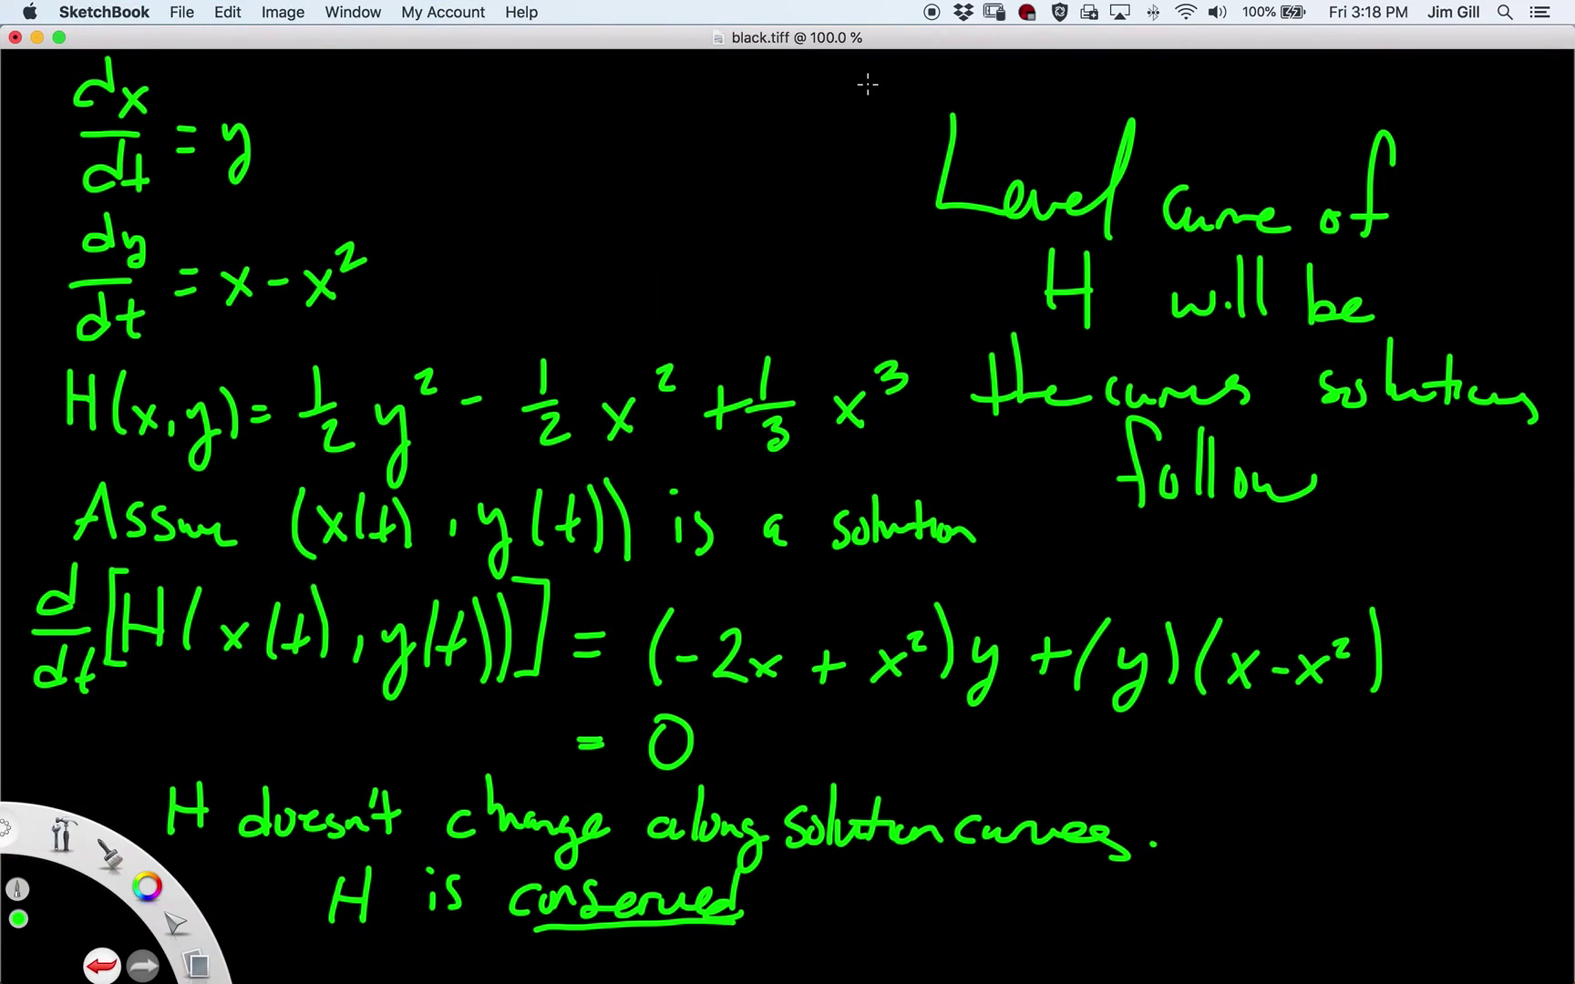
pyautogui.click(182, 12)
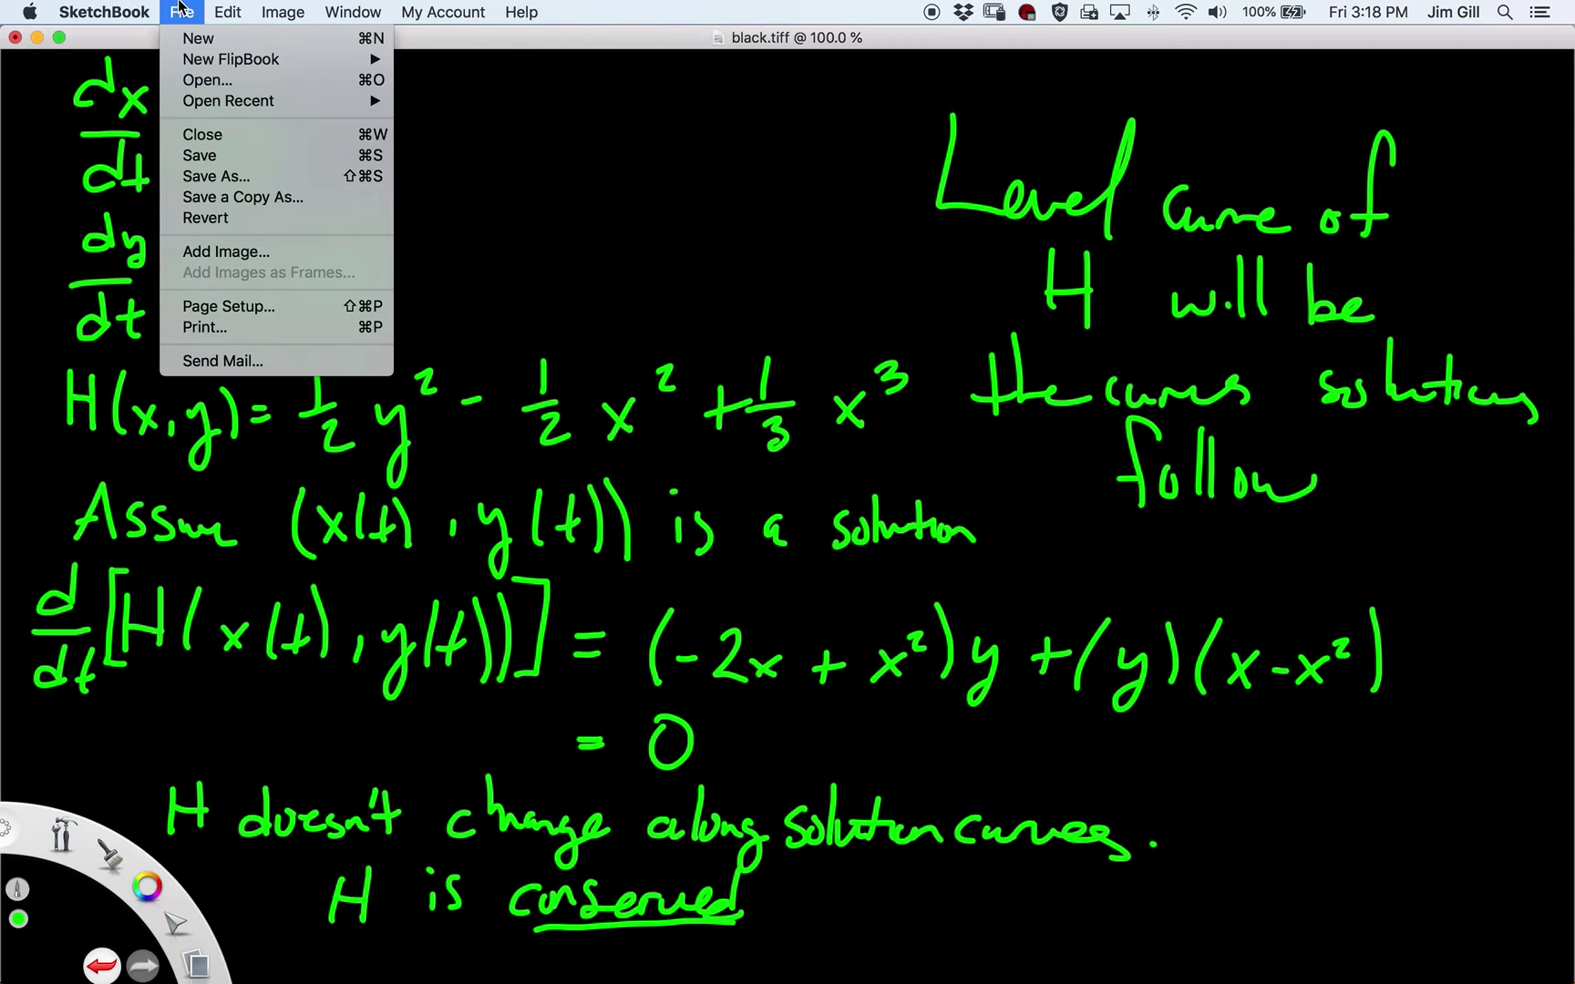
pyautogui.click(176, 219)
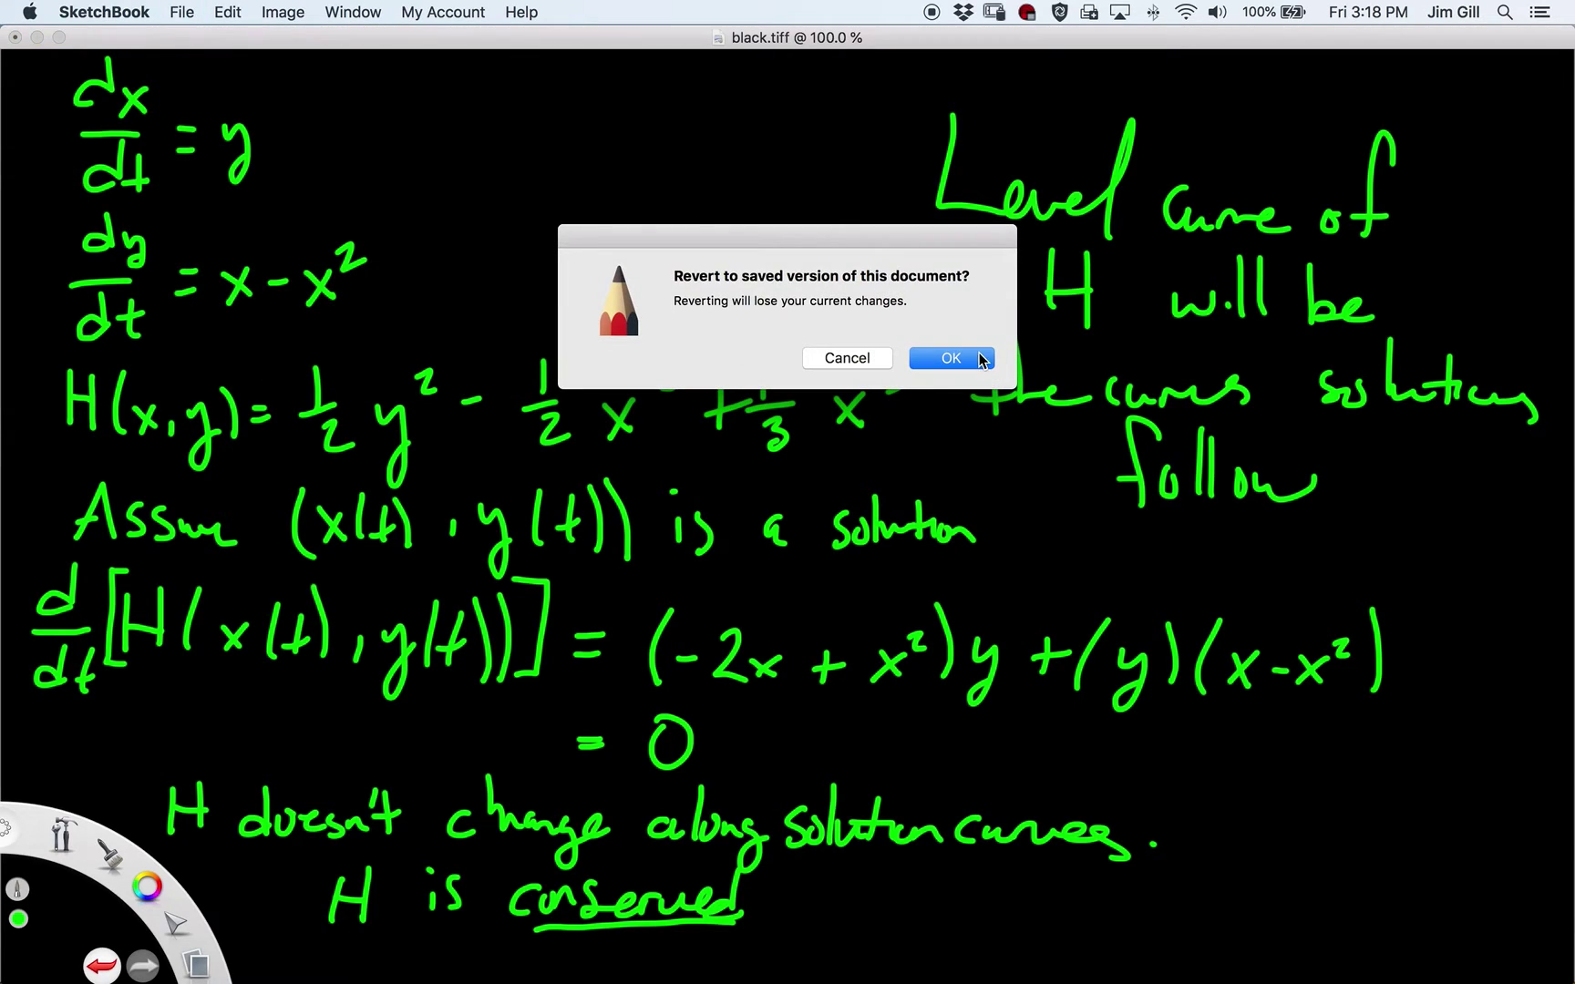
pyautogui.click(979, 356)
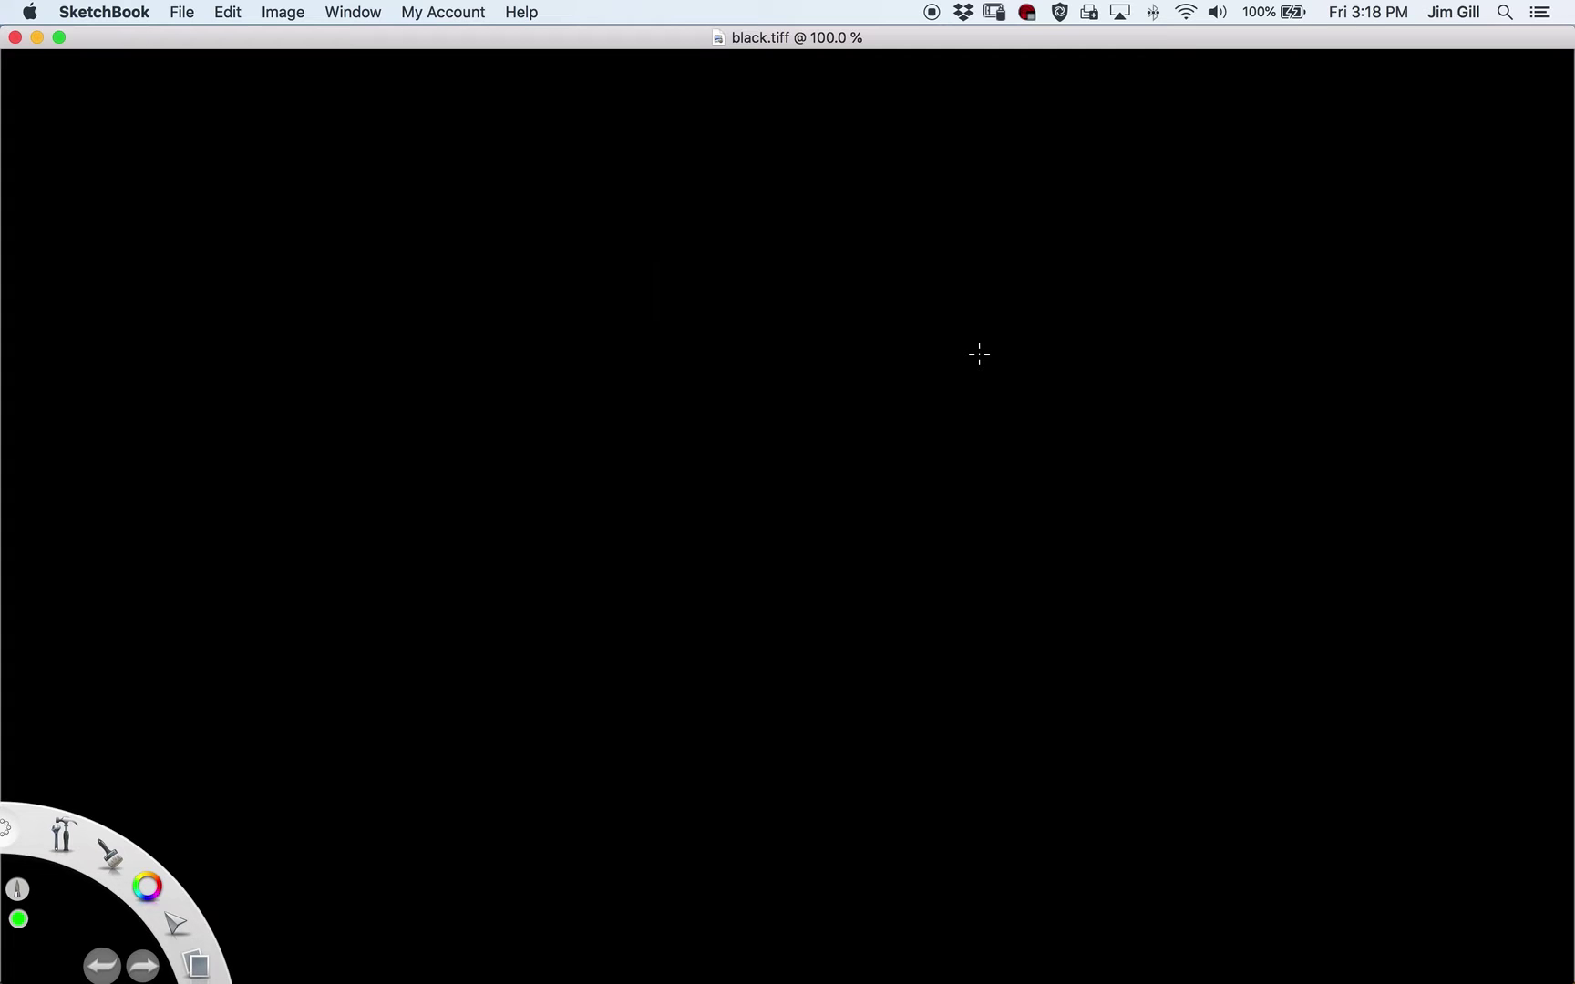
# Step: Write 'Note ∂H/∂y' at the top left of the page
pyautogui.moveTo(73, 87)
pyautogui.mouseDown()
pyautogui.moveTo(105, 134)
pyautogui.moveTo(98, 84)
pyautogui.moveTo(159, 153)
pyautogui.moveTo(178, 125)
pyautogui.mouseUp()
pyautogui.click(127, 141)
pyautogui.moveTo(169, 141); pyautogui.dragTo(195, 153)
pyautogui.click(274, 140)
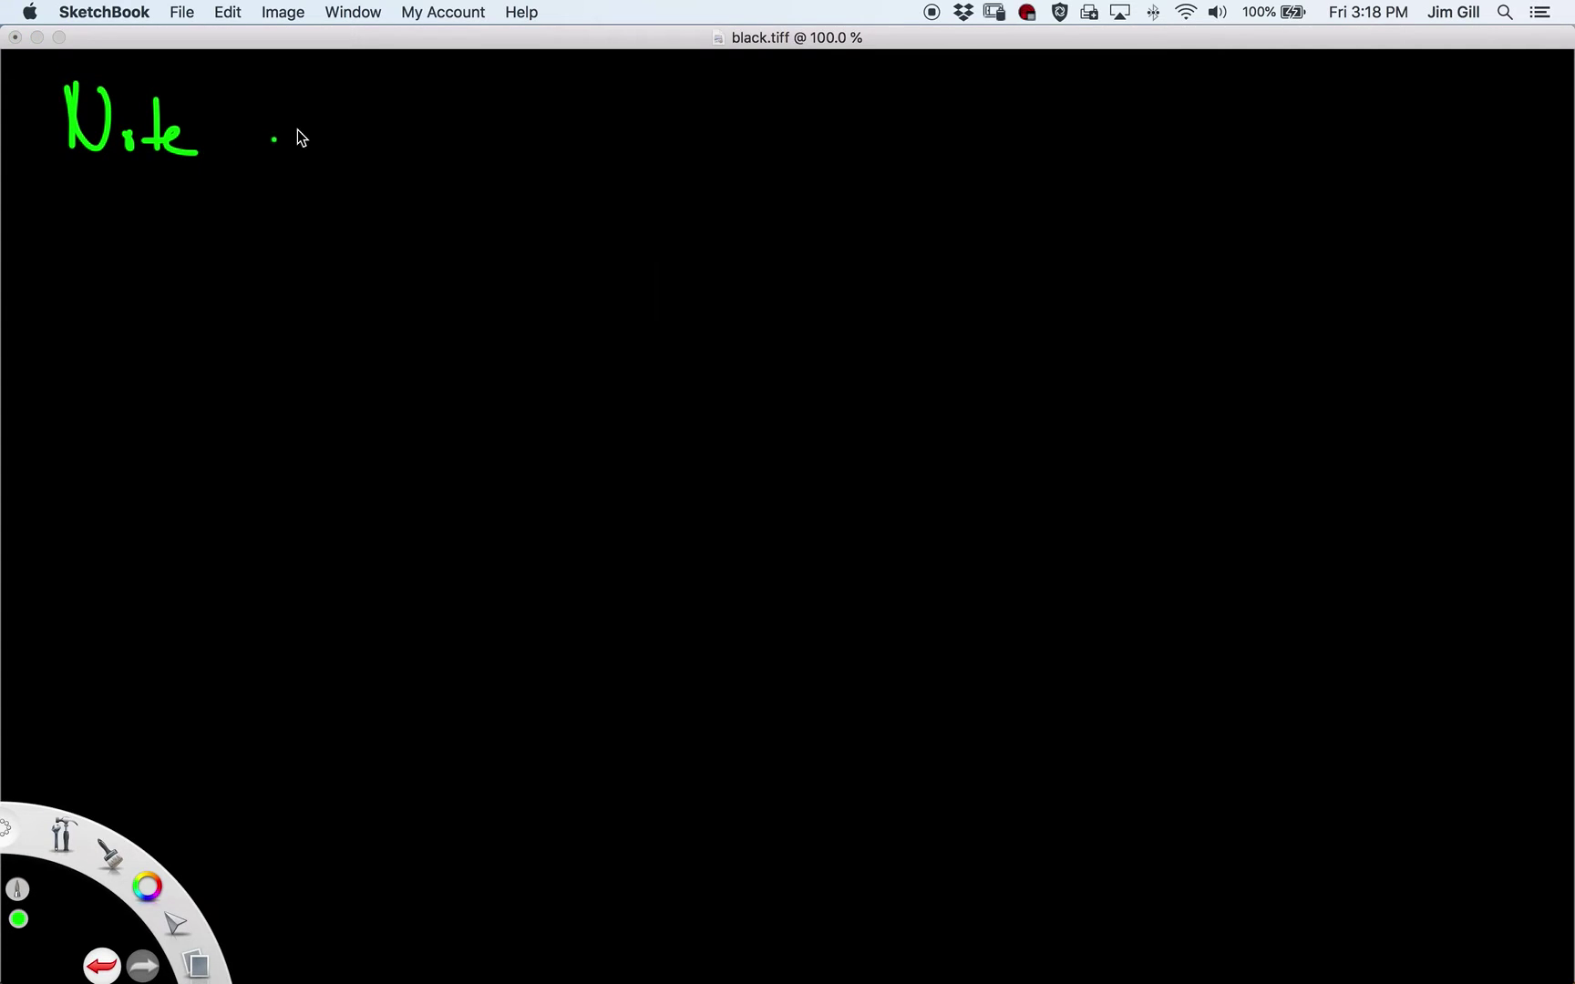
pyautogui.moveTo(315, 87)
pyautogui.mouseDown()
pyautogui.moveTo(320, 130)
pyautogui.moveTo(370, 110)
pyautogui.mouseUp()
pyautogui.click(352, 78)
pyautogui.moveTo(321, 178); pyautogui.dragTo(366, 229)
# Step: Add '= dx/dt, ∂H/∂x = −dy/dt' after it
pyautogui.moveTo(414, 140); pyautogui.dragTo(432, 134)
pyautogui.moveTo(415, 152); pyautogui.dragTo(434, 147)
pyautogui.moveTo(483, 88)
pyautogui.mouseDown()
pyautogui.moveTo(492, 128)
pyautogui.moveTo(518, 110)
pyautogui.moveTo(499, 211)
pyautogui.mouseUp()
pyautogui.moveTo(517, 175)
pyautogui.mouseDown()
pyautogui.moveTo(516, 215)
pyautogui.moveTo(527, 185)
pyautogui.moveTo(576, 197)
pyautogui.mouseUp()
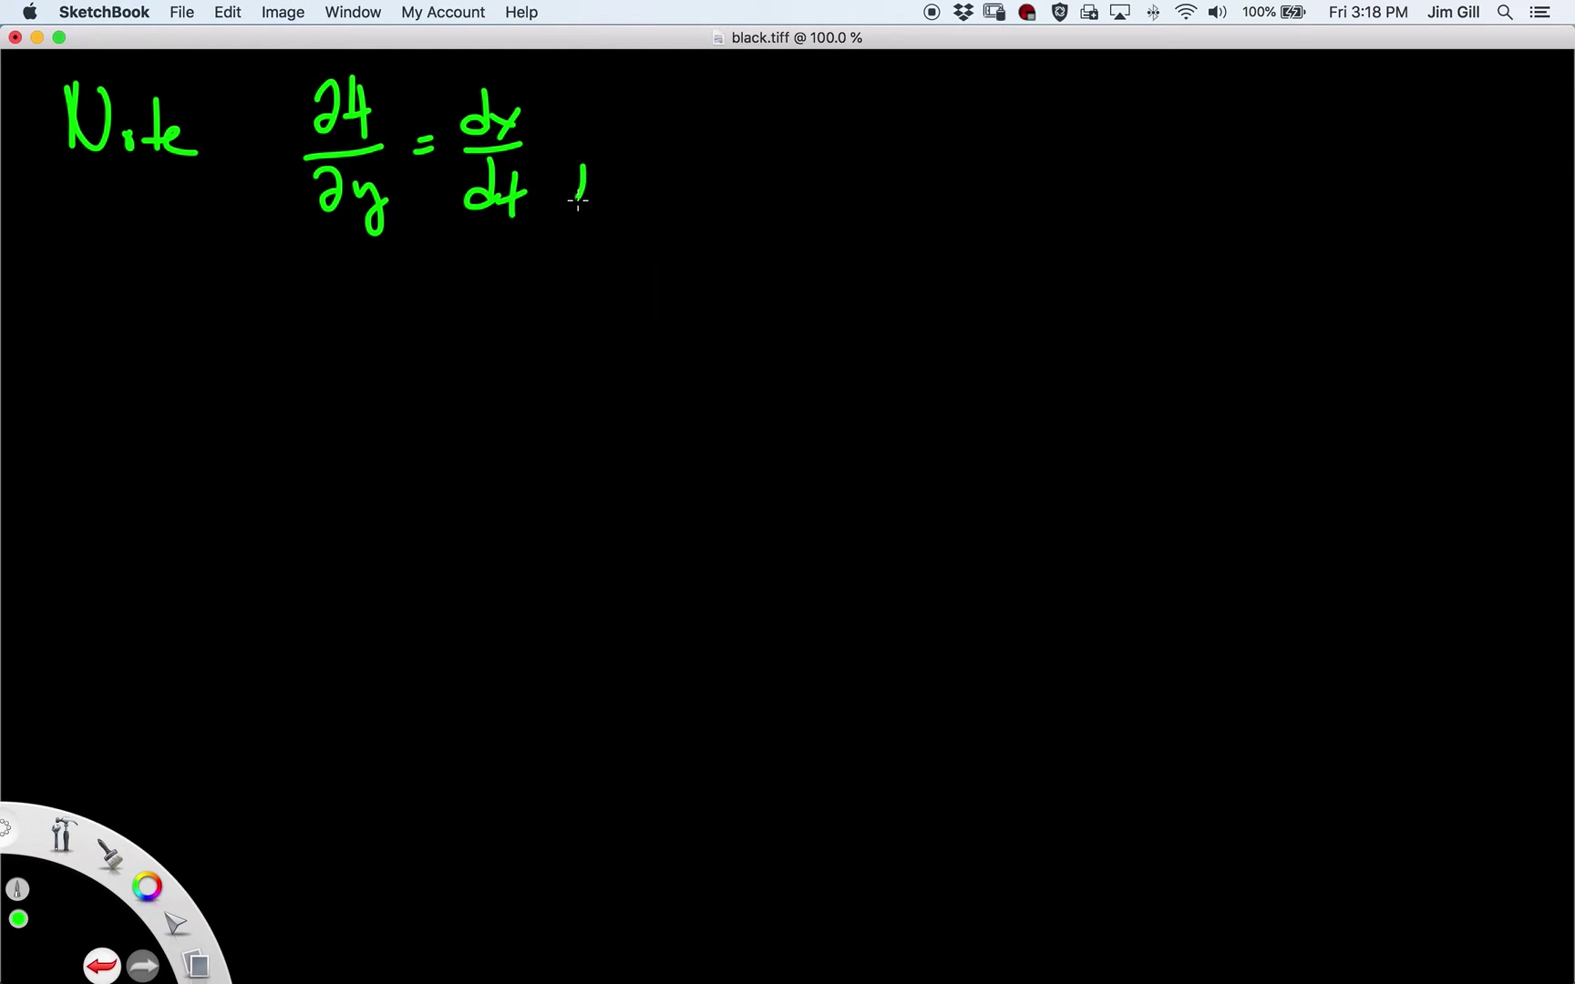
pyautogui.moveTo(645, 82)
pyautogui.mouseDown()
pyautogui.moveTo(649, 127)
pyautogui.moveTo(689, 107)
pyautogui.moveTo(629, 155)
pyautogui.moveTo(665, 163)
pyautogui.moveTo(651, 192)
pyautogui.moveTo(686, 208)
pyautogui.mouseUp()
pyautogui.moveTo(746, 144); pyautogui.dragTo(765, 142)
pyautogui.moveTo(746, 161)
pyautogui.mouseDown()
pyautogui.moveTo(856, 132)
pyautogui.moveTo(899, 136)
pyautogui.moveTo(903, 154)
pyautogui.moveTo(914, 137)
pyautogui.moveTo(919, 165)
pyautogui.moveTo(880, 210)
pyautogui.moveTo(930, 189)
pyautogui.mouseUp()
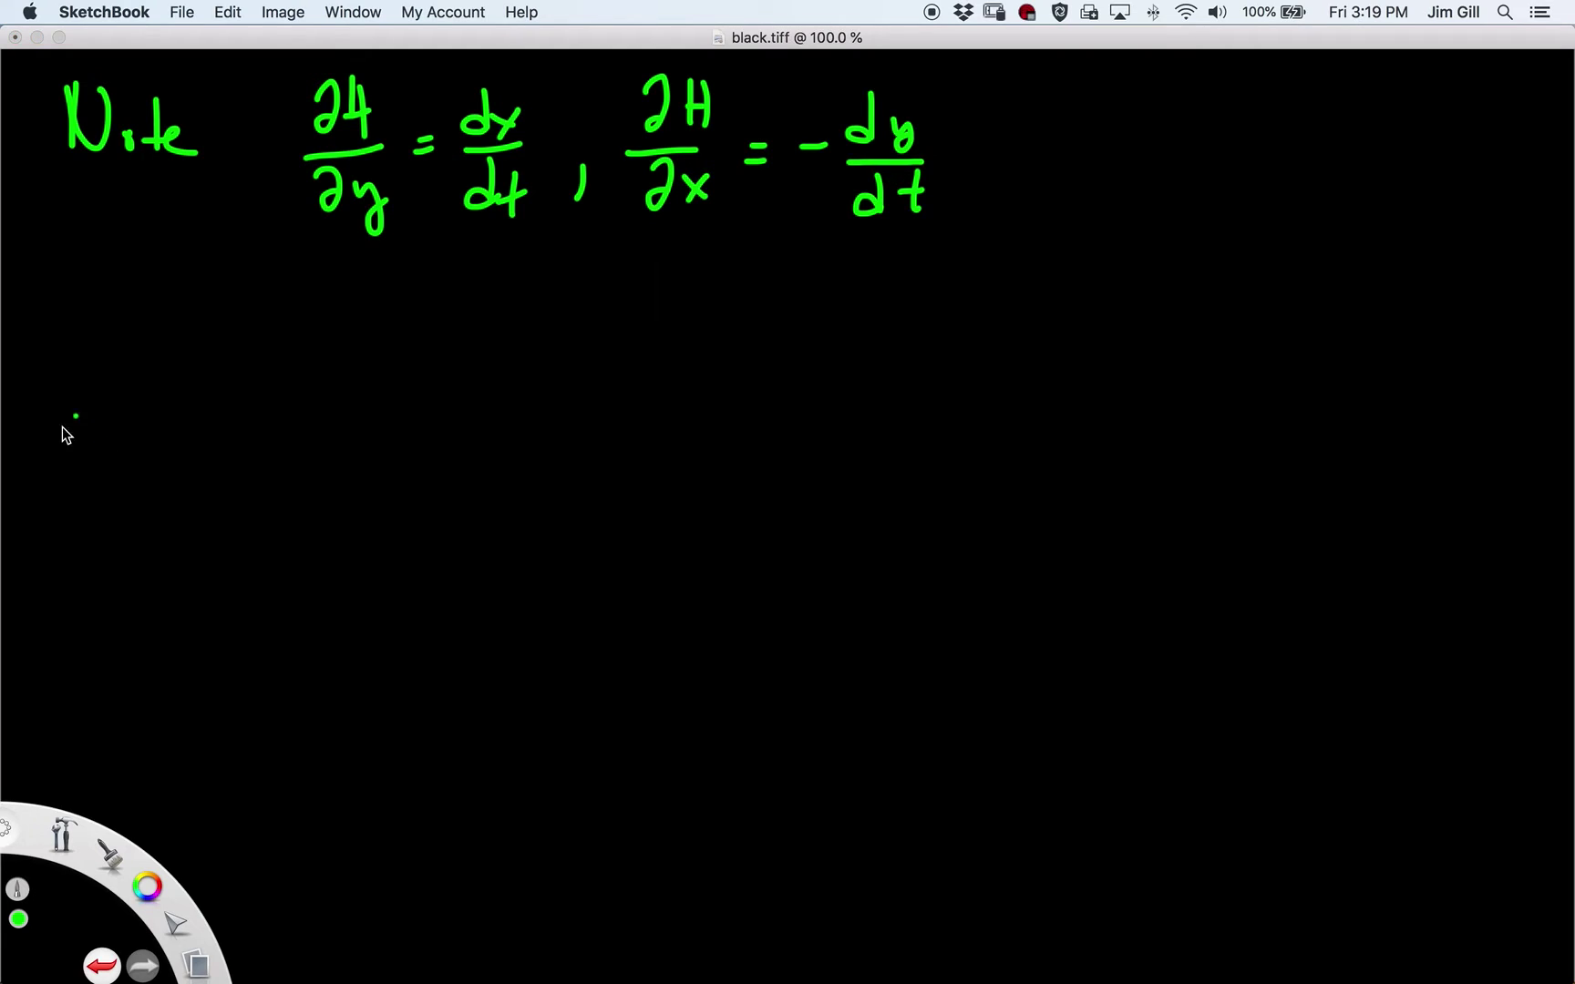
# Step: Write 'Def. A system of D.E.' below the note
pyautogui.moveTo(52, 282)
pyautogui.mouseDown()
pyautogui.moveTo(64, 337)
pyautogui.moveTo(107, 332)
pyautogui.moveTo(135, 296)
pyautogui.moveTo(127, 337)
pyautogui.moveTo(88, 366)
pyautogui.moveTo(172, 349)
pyautogui.moveTo(232, 300)
pyautogui.moveTo(250, 328)
pyautogui.mouseUp()
pyautogui.click(173, 348)
pyautogui.moveTo(312, 319); pyautogui.dragTo(286, 353)
pyautogui.moveTo(310, 333)
pyautogui.mouseDown()
pyautogui.moveTo(333, 395)
pyautogui.moveTo(345, 339)
pyautogui.mouseUp()
pyautogui.moveTo(370, 328)
pyautogui.mouseDown()
pyautogui.moveTo(361, 354)
pyautogui.moveTo(383, 360)
pyautogui.mouseUp()
pyautogui.moveTo(376, 328)
pyautogui.mouseDown()
pyautogui.moveTo(418, 323)
pyautogui.moveTo(449, 348)
pyautogui.moveTo(500, 350)
pyautogui.mouseUp()
pyautogui.moveTo(547, 294)
pyautogui.mouseDown()
pyautogui.moveTo(529, 363)
pyautogui.moveTo(552, 340)
pyautogui.moveTo(660, 333)
pyautogui.moveTo(637, 369)
pyautogui.mouseUp()
pyautogui.click(667, 362)
pyautogui.moveTo(699, 314)
pyautogui.mouseDown()
pyautogui.moveTo(732, 367)
pyautogui.moveTo(729, 308)
pyautogui.moveTo(717, 336)
pyautogui.moveTo(815, 362)
pyautogui.mouseUp()
pyautogui.click(737, 356)
# Step: Continue with 'is Hamiltonian System', underlining the term
pyautogui.moveTo(889, 300); pyautogui.dragTo(886, 367)
pyautogui.moveTo(920, 304)
pyautogui.mouseDown()
pyautogui.moveTo(919, 367)
pyautogui.moveTo(919, 343)
pyautogui.mouseUp()
pyautogui.moveTo(962, 346)
pyautogui.mouseDown()
pyautogui.moveTo(948, 363)
pyautogui.moveTo(1006, 369)
pyautogui.mouseUp()
pyautogui.moveTo(1028, 299); pyautogui.dragTo(1028, 381)
pyautogui.moveTo(1048, 360)
pyautogui.mouseDown()
pyautogui.moveTo(1055, 345)
pyautogui.moveTo(1062, 369)
pyautogui.mouseUp()
pyautogui.moveTo(1037, 352); pyautogui.dragTo(1057, 346)
pyautogui.moveTo(1071, 351)
pyautogui.mouseDown()
pyautogui.moveTo(1126, 351)
pyautogui.moveTo(1159, 381)
pyautogui.mouseUp()
pyautogui.moveTo(1208, 306)
pyautogui.mouseDown()
pyautogui.moveTo(1213, 362)
pyautogui.moveTo(1189, 373)
pyautogui.mouseUp()
pyautogui.moveTo(1210, 360)
pyautogui.mouseDown()
pyautogui.moveTo(1240, 383)
pyautogui.moveTo(1302, 348)
pyautogui.moveTo(1362, 369)
pyautogui.moveTo(1383, 398)
pyautogui.moveTo(936, 365)
pyautogui.mouseUp()
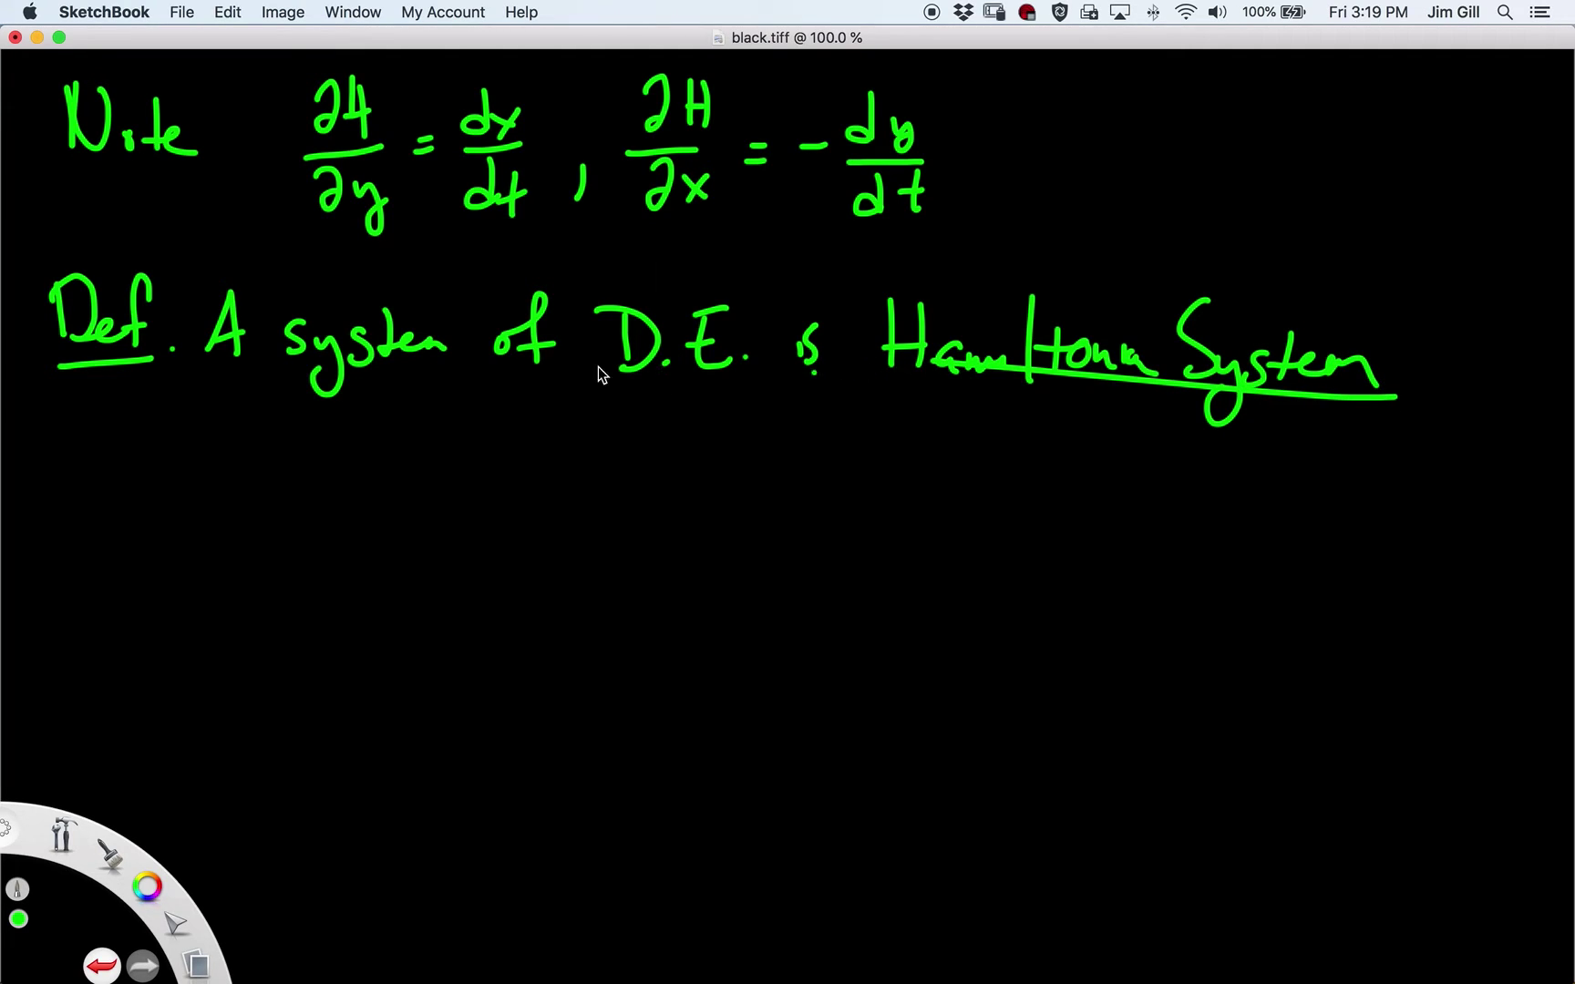
# Step: Write 'if there is a function H(x,y) so that' with dx/dt = ∂H/∂y, dy/dt = −∂H/∂x
pyautogui.moveTo(127, 408)
pyautogui.mouseDown()
pyautogui.moveTo(123, 427)
pyautogui.moveTo(169, 363)
pyautogui.mouseUp()
pyautogui.click(125, 392)
pyautogui.moveTo(137, 405); pyautogui.dragTo(173, 401)
pyautogui.moveTo(226, 387); pyautogui.dragTo(223, 436)
pyautogui.moveTo(207, 427)
pyautogui.mouseDown()
pyautogui.moveTo(248, 414)
pyautogui.moveTo(438, 445)
pyautogui.moveTo(516, 434)
pyautogui.mouseUp()
pyautogui.click(420, 421)
pyautogui.moveTo(625, 381); pyautogui.dragTo(592, 446)
pyautogui.moveTo(580, 439)
pyautogui.mouseDown()
pyautogui.moveTo(689, 429)
pyautogui.moveTo(804, 454)
pyautogui.mouseUp()
pyautogui.moveTo(828, 392)
pyautogui.mouseDown()
pyautogui.moveTo(834, 455)
pyautogui.moveTo(846, 426)
pyautogui.moveTo(921, 460)
pyautogui.moveTo(1013, 465)
pyautogui.moveTo(1075, 442)
pyautogui.moveTo(1193, 478)
pyautogui.moveTo(1247, 438)
pyautogui.moveTo(1258, 462)
pyautogui.mouseUp()
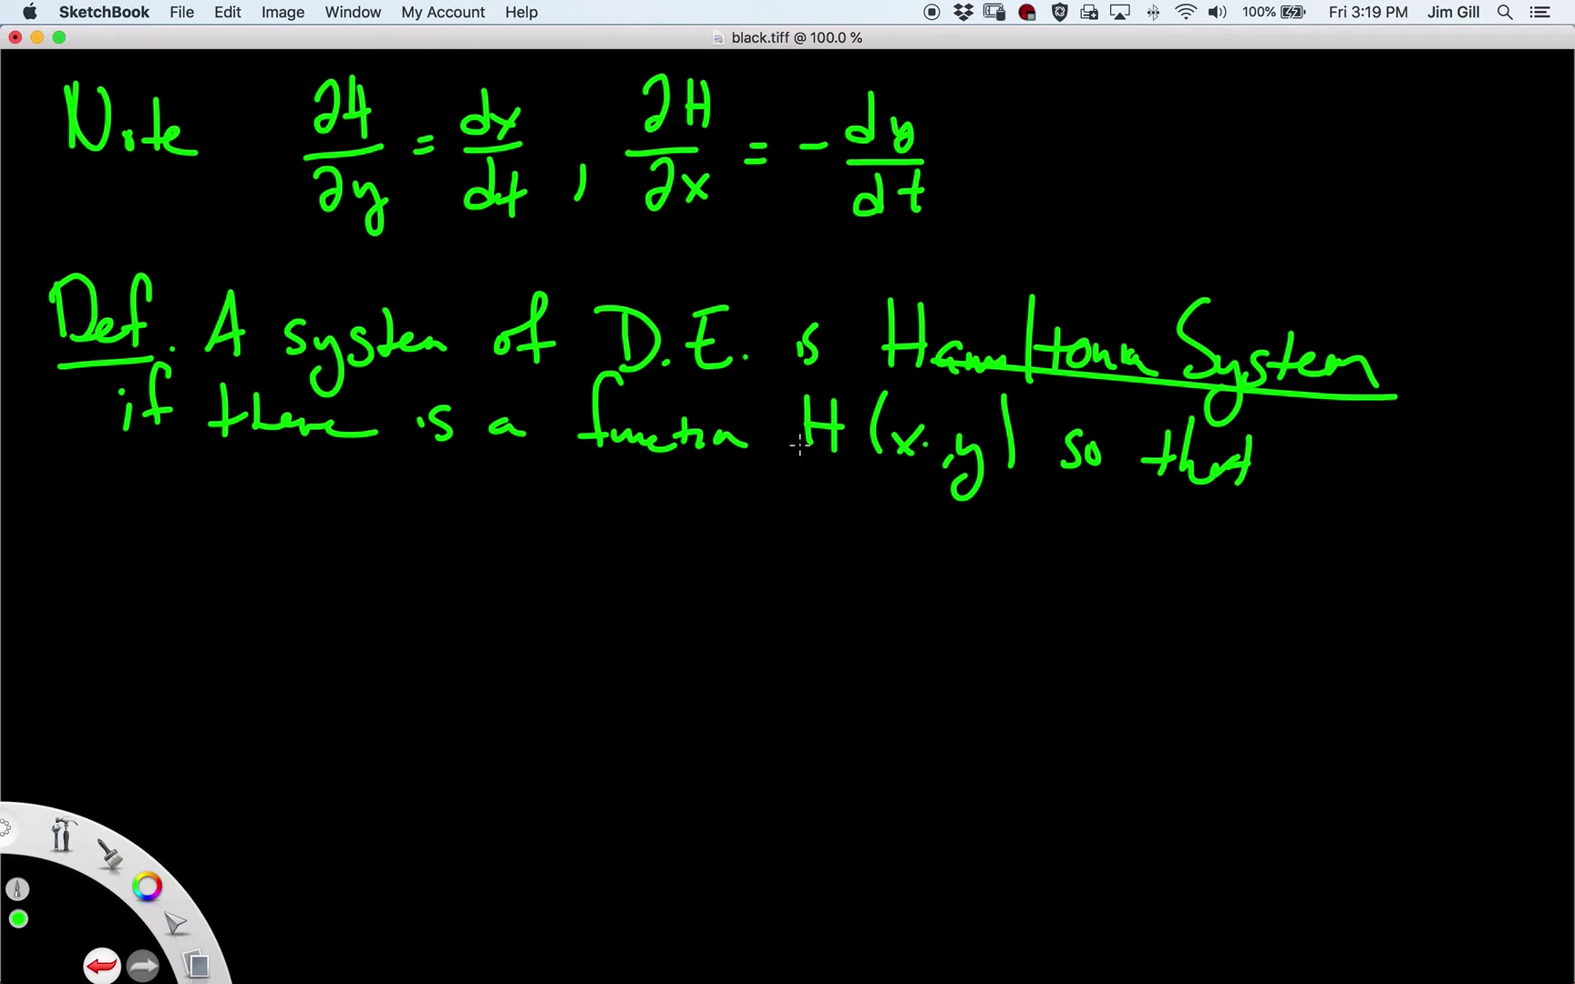
pyautogui.moveTo(468, 443)
pyautogui.mouseDown()
pyautogui.moveTo(467, 493)
pyautogui.moveTo(503, 495)
pyautogui.moveTo(503, 521)
pyautogui.moveTo(437, 599)
pyautogui.moveTo(637, 489)
pyautogui.moveTo(709, 522)
pyautogui.moveTo(643, 546)
pyautogui.moveTo(690, 549)
pyautogui.moveTo(683, 584)
pyautogui.moveTo(744, 599)
pyautogui.moveTo(889, 511)
pyautogui.mouseUp()
pyautogui.moveTo(898, 545)
pyautogui.mouseDown()
pyautogui.moveTo(911, 564)
pyautogui.moveTo(888, 597)
pyautogui.moveTo(1086, 573)
pyautogui.moveTo(1097, 537)
pyautogui.moveTo(1162, 547)
pyautogui.moveTo(1172, 524)
pyautogui.moveTo(1085, 580)
pyautogui.moveTo(1154, 597)
pyautogui.moveTo(1111, 623)
pyautogui.moveTo(1171, 606)
pyautogui.moveTo(1135, 636)
pyautogui.mouseUp()
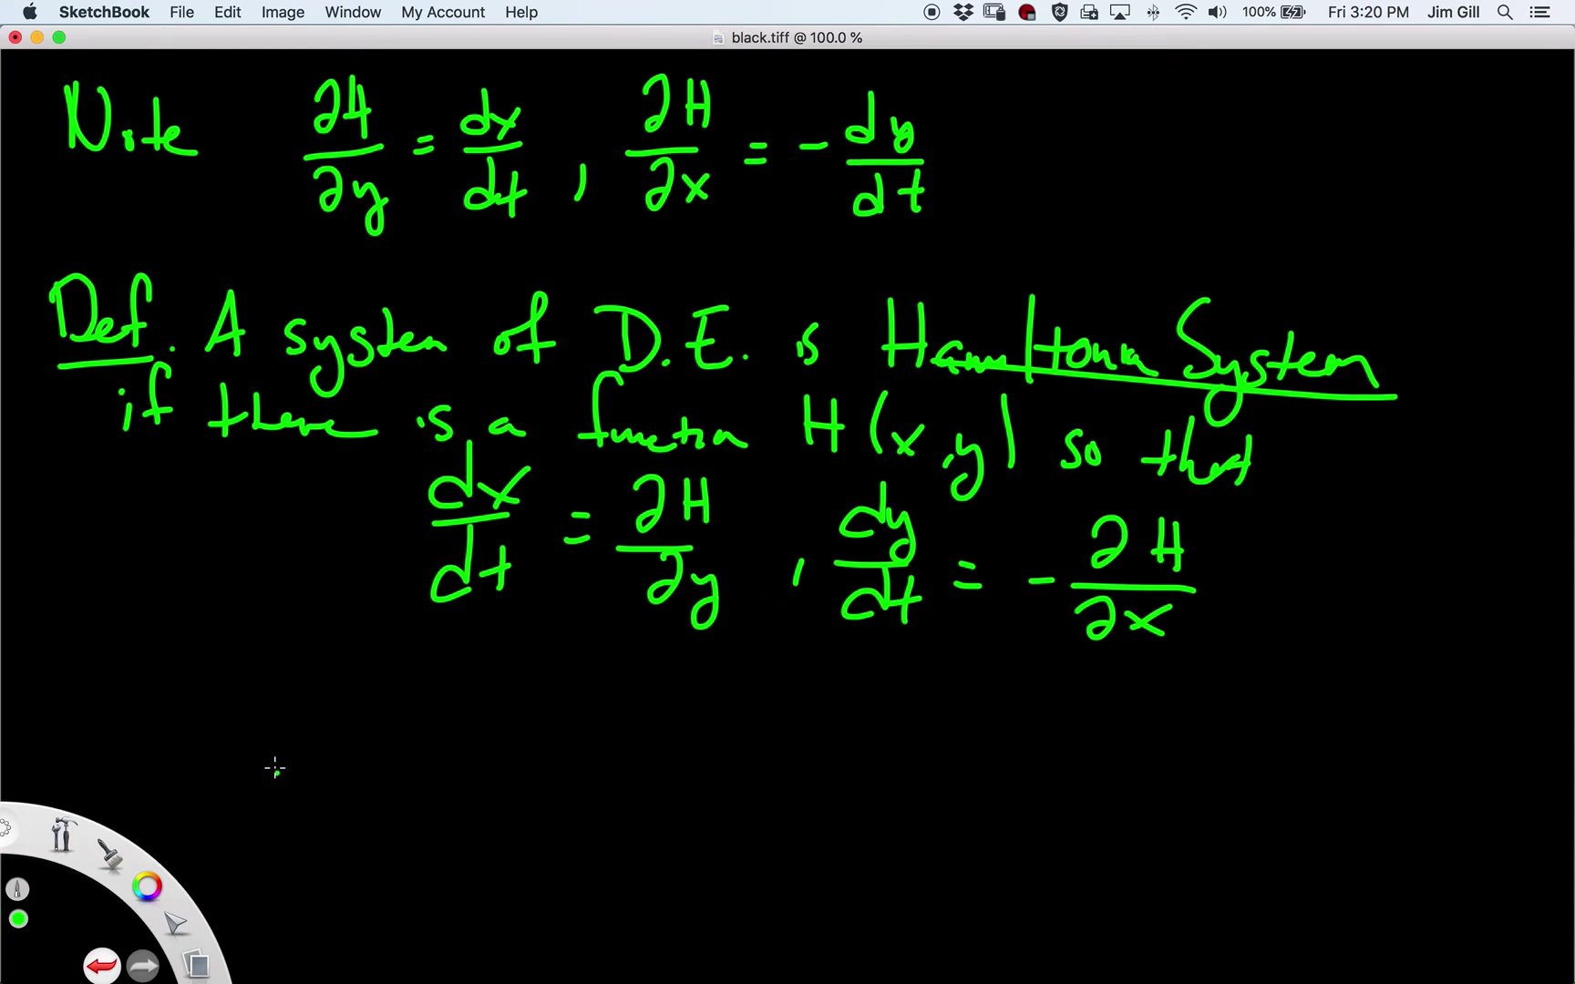
# Step: Write dx/dt = f(x,y) below the definition
pyautogui.moveTo(374, 652)
pyautogui.mouseDown()
pyautogui.moveTo(374, 704)
pyautogui.moveTo(349, 707)
pyautogui.moveTo(416, 688)
pyautogui.moveTo(383, 712)
pyautogui.mouseUp()
pyautogui.moveTo(345, 725)
pyautogui.mouseDown()
pyautogui.moveTo(402, 723)
pyautogui.moveTo(369, 775)
pyautogui.moveTo(394, 782)
pyautogui.moveTo(462, 716)
pyautogui.moveTo(461, 734)
pyautogui.mouseUp()
pyautogui.moveTo(521, 685)
pyautogui.mouseDown()
pyautogui.moveTo(498, 740)
pyautogui.moveTo(541, 751)
pyautogui.mouseUp()
pyautogui.moveTo(551, 724)
pyautogui.mouseDown()
pyautogui.moveTo(576, 743)
pyautogui.moveTo(550, 745)
pyautogui.moveTo(598, 752)
pyautogui.mouseUp()
pyautogui.moveTo(610, 729)
pyautogui.mouseDown()
pyautogui.moveTo(632, 730)
pyautogui.moveTo(618, 784)
pyautogui.mouseUp()
pyautogui.click(656, 700)
pyautogui.moveTo(658, 700); pyautogui.dragTo(645, 773)
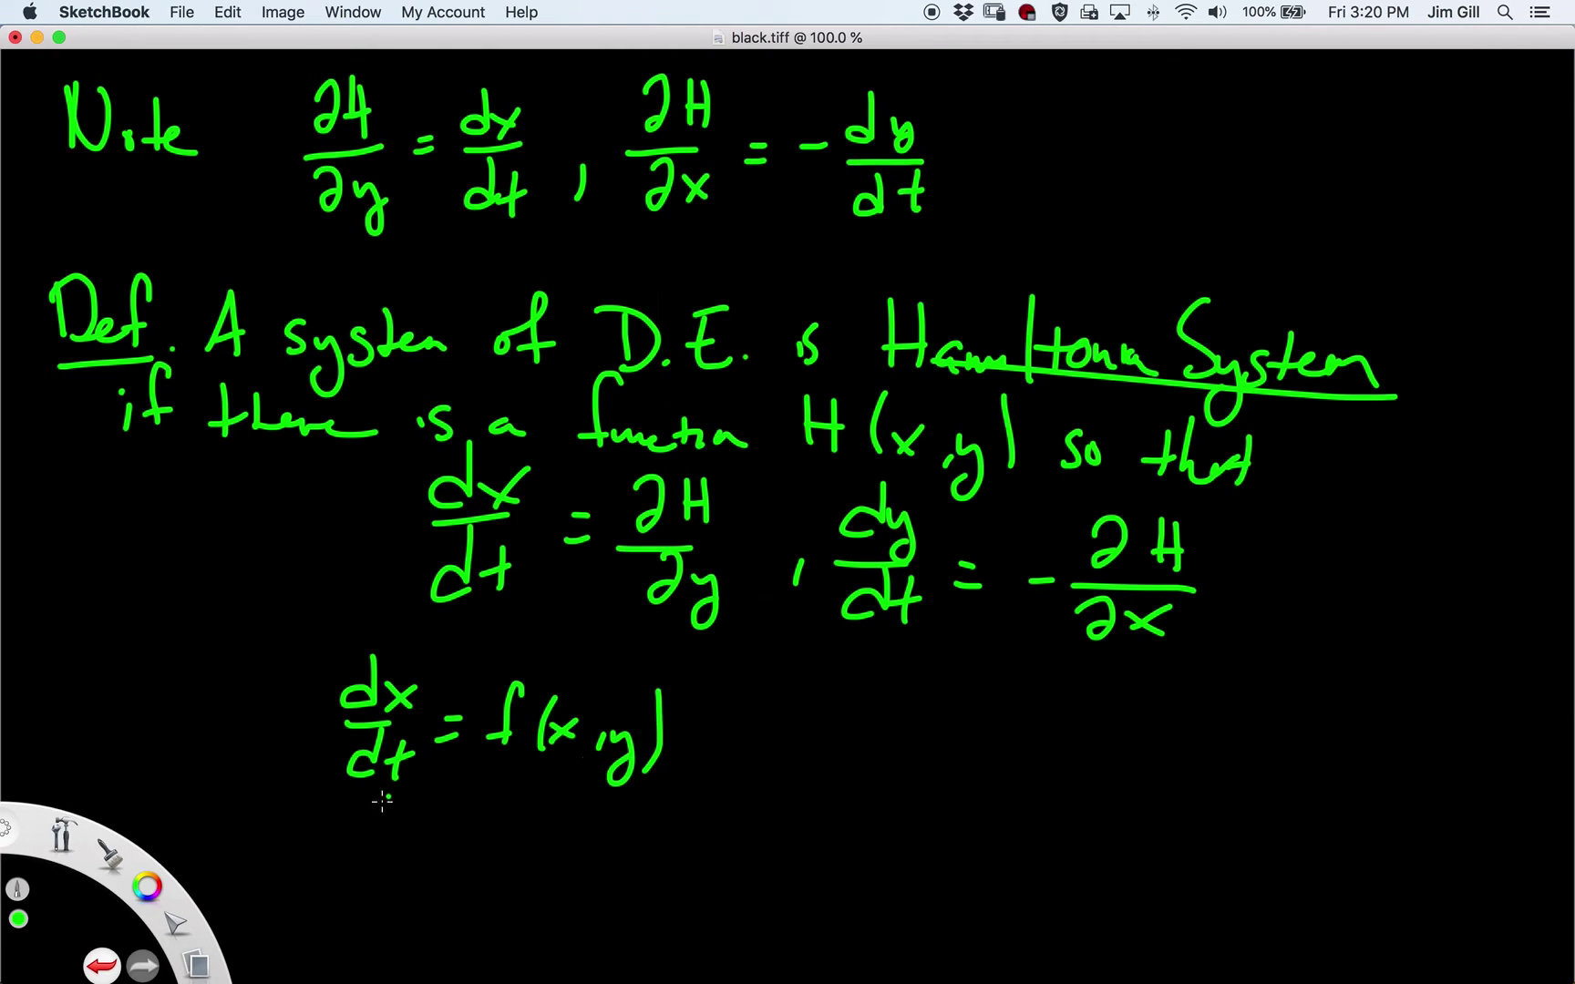
# Step: Write dy/dt = g(x,y) on the next line
pyautogui.moveTo(377, 820)
pyautogui.mouseDown()
pyautogui.moveTo(363, 840)
pyautogui.moveTo(385, 807)
pyautogui.mouseUp()
pyautogui.moveTo(401, 819)
pyautogui.mouseDown()
pyautogui.moveTo(360, 864)
pyautogui.moveTo(391, 875)
pyautogui.moveTo(373, 901)
pyautogui.moveTo(425, 902)
pyautogui.mouseUp()
pyautogui.moveTo(401, 884)
pyautogui.mouseDown()
pyautogui.moveTo(447, 881)
pyautogui.moveTo(497, 841)
pyautogui.mouseUp()
pyautogui.moveTo(476, 859)
pyautogui.mouseDown()
pyautogui.moveTo(565, 855)
pyautogui.moveTo(549, 895)
pyautogui.mouseUp()
pyautogui.moveTo(603, 809); pyautogui.dragTo(594, 881)
pyautogui.moveTo(609, 855)
pyautogui.mouseDown()
pyautogui.moveTo(629, 873)
pyautogui.moveTo(610, 875)
pyautogui.moveTo(664, 877)
pyautogui.mouseUp()
pyautogui.moveTo(679, 851); pyautogui.dragTo(656, 904)
pyautogui.moveTo(694, 809); pyautogui.dragTo(697, 895)
# Step: Extend the equations with = ∂H/∂y and = −∂H/∂x
pyautogui.moveTo(712, 730)
pyautogui.mouseDown()
pyautogui.moveTo(740, 728)
pyautogui.moveTo(743, 755)
pyautogui.mouseUp()
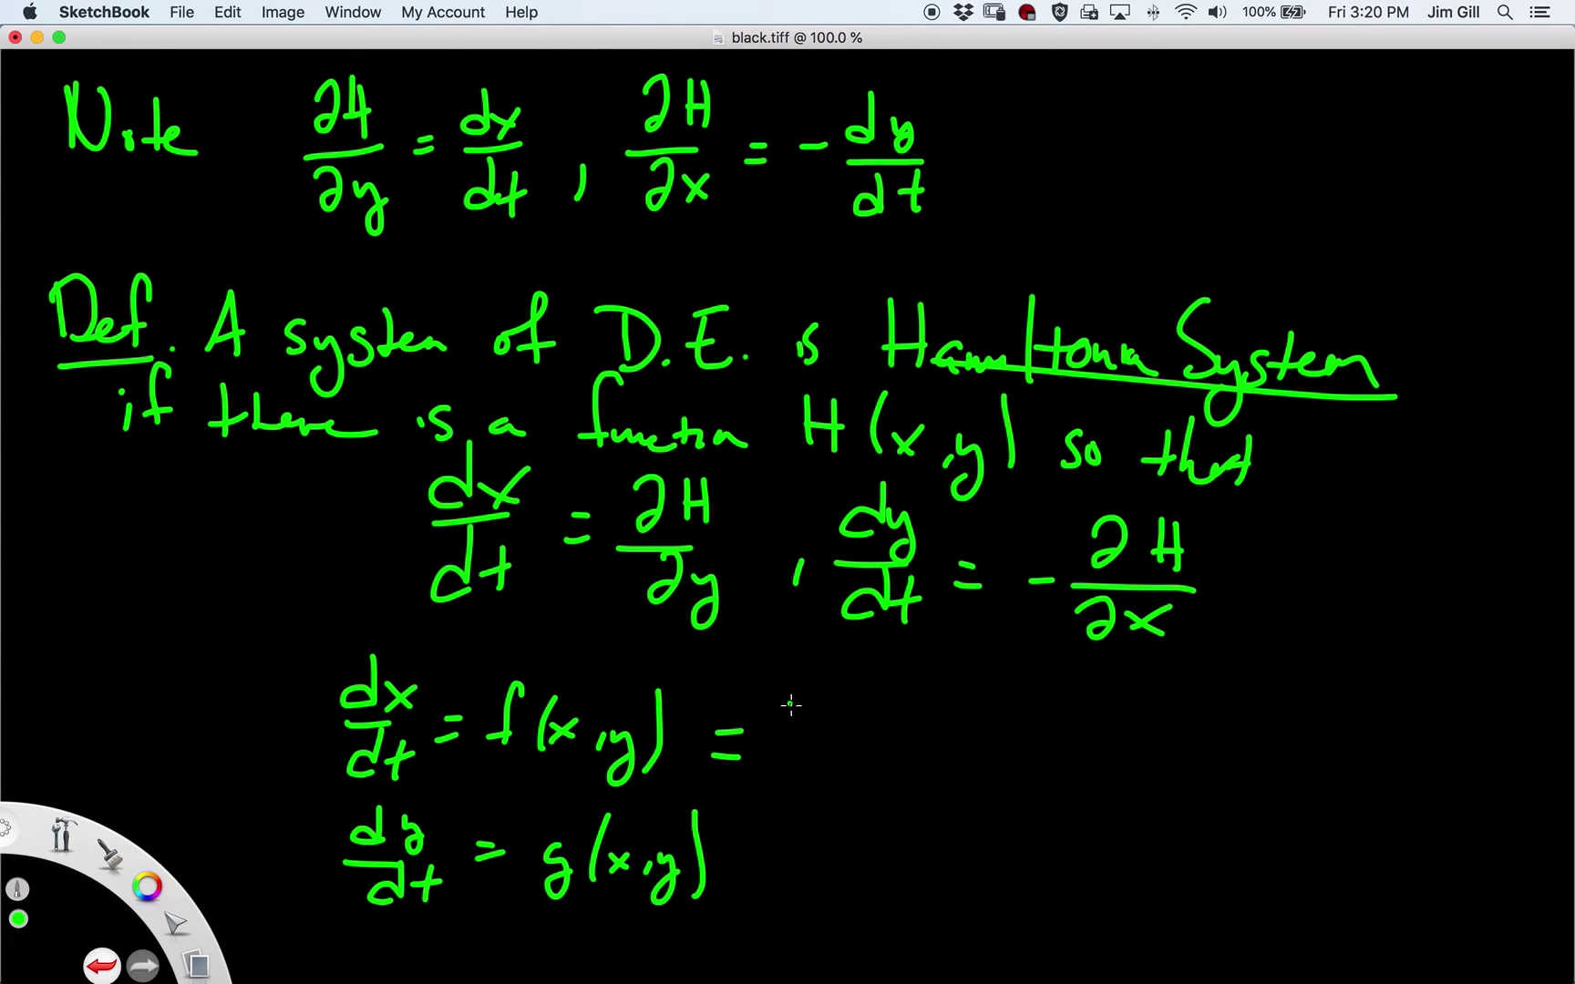
pyautogui.moveTo(789, 690)
pyautogui.mouseDown()
pyautogui.moveTo(810, 700)
pyautogui.moveTo(801, 710)
pyautogui.moveTo(847, 720)
pyautogui.mouseUp()
pyautogui.moveTo(835, 705)
pyautogui.mouseDown()
pyautogui.moveTo(866, 720)
pyautogui.moveTo(831, 765)
pyautogui.moveTo(873, 793)
pyautogui.moveTo(852, 817)
pyautogui.mouseUp()
pyautogui.moveTo(735, 876)
pyautogui.mouseDown()
pyautogui.moveTo(760, 873)
pyautogui.moveTo(760, 848)
pyautogui.moveTo(827, 873)
pyautogui.moveTo(904, 856)
pyautogui.moveTo(853, 897)
pyautogui.moveTo(877, 935)
pyautogui.moveTo(885, 920)
pyautogui.mouseUp()
pyautogui.moveTo(904, 908)
pyautogui.mouseDown()
pyautogui.moveTo(914, 926)
pyautogui.moveTo(898, 933)
pyautogui.mouseUp()
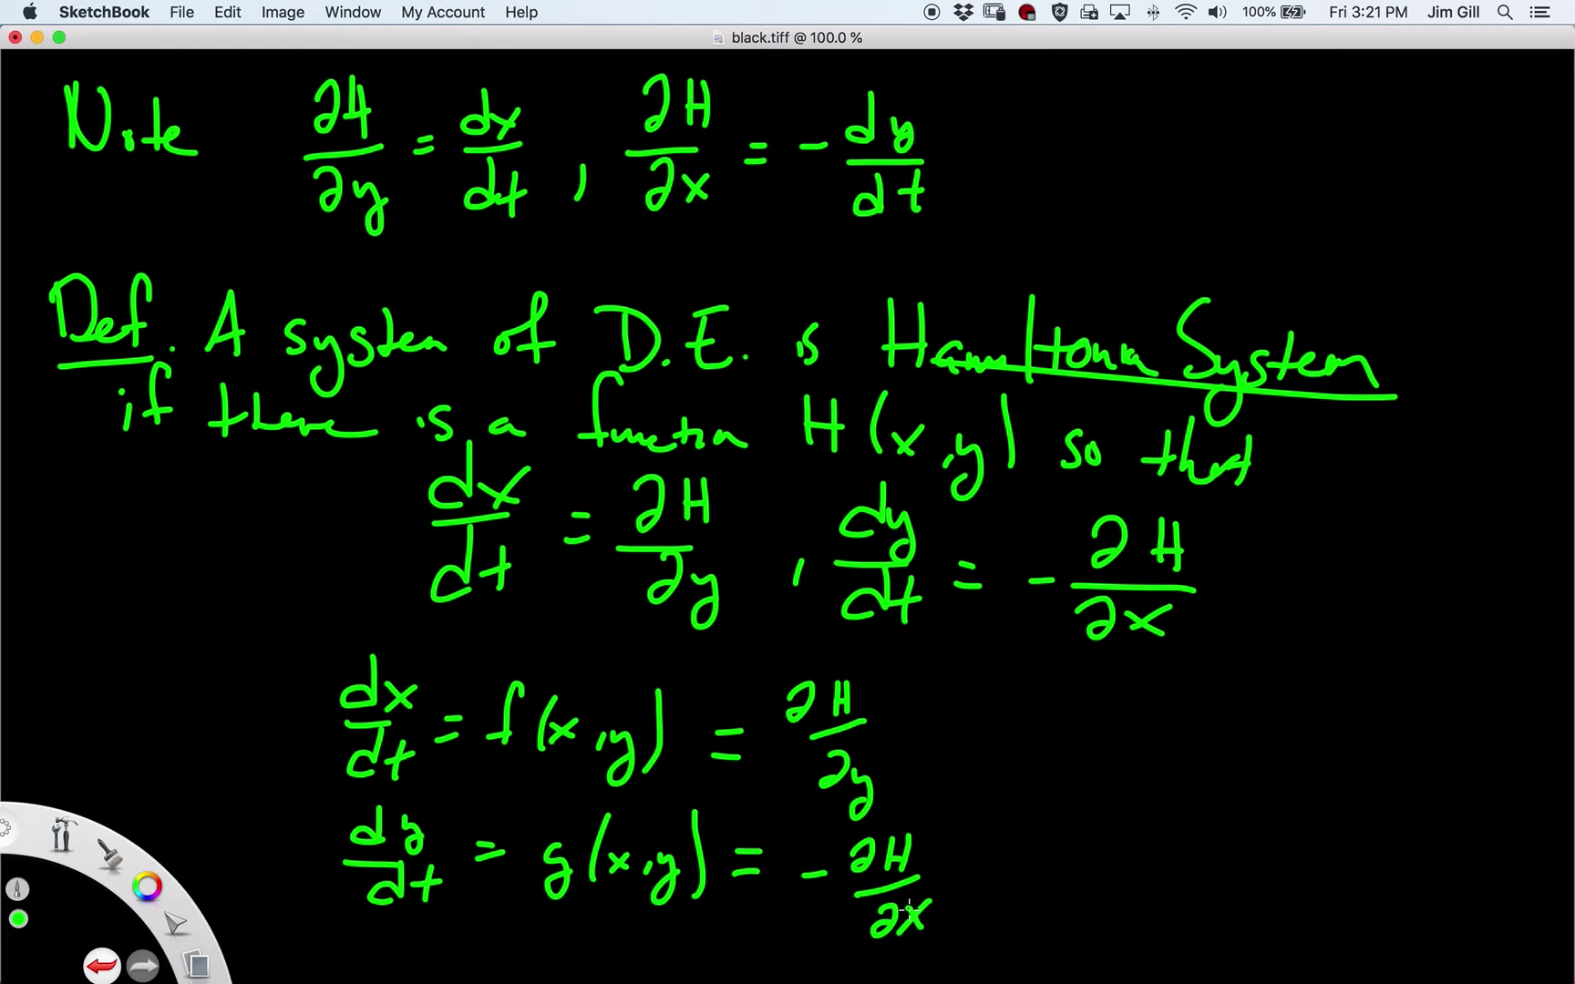
pyautogui.click(181, 11)
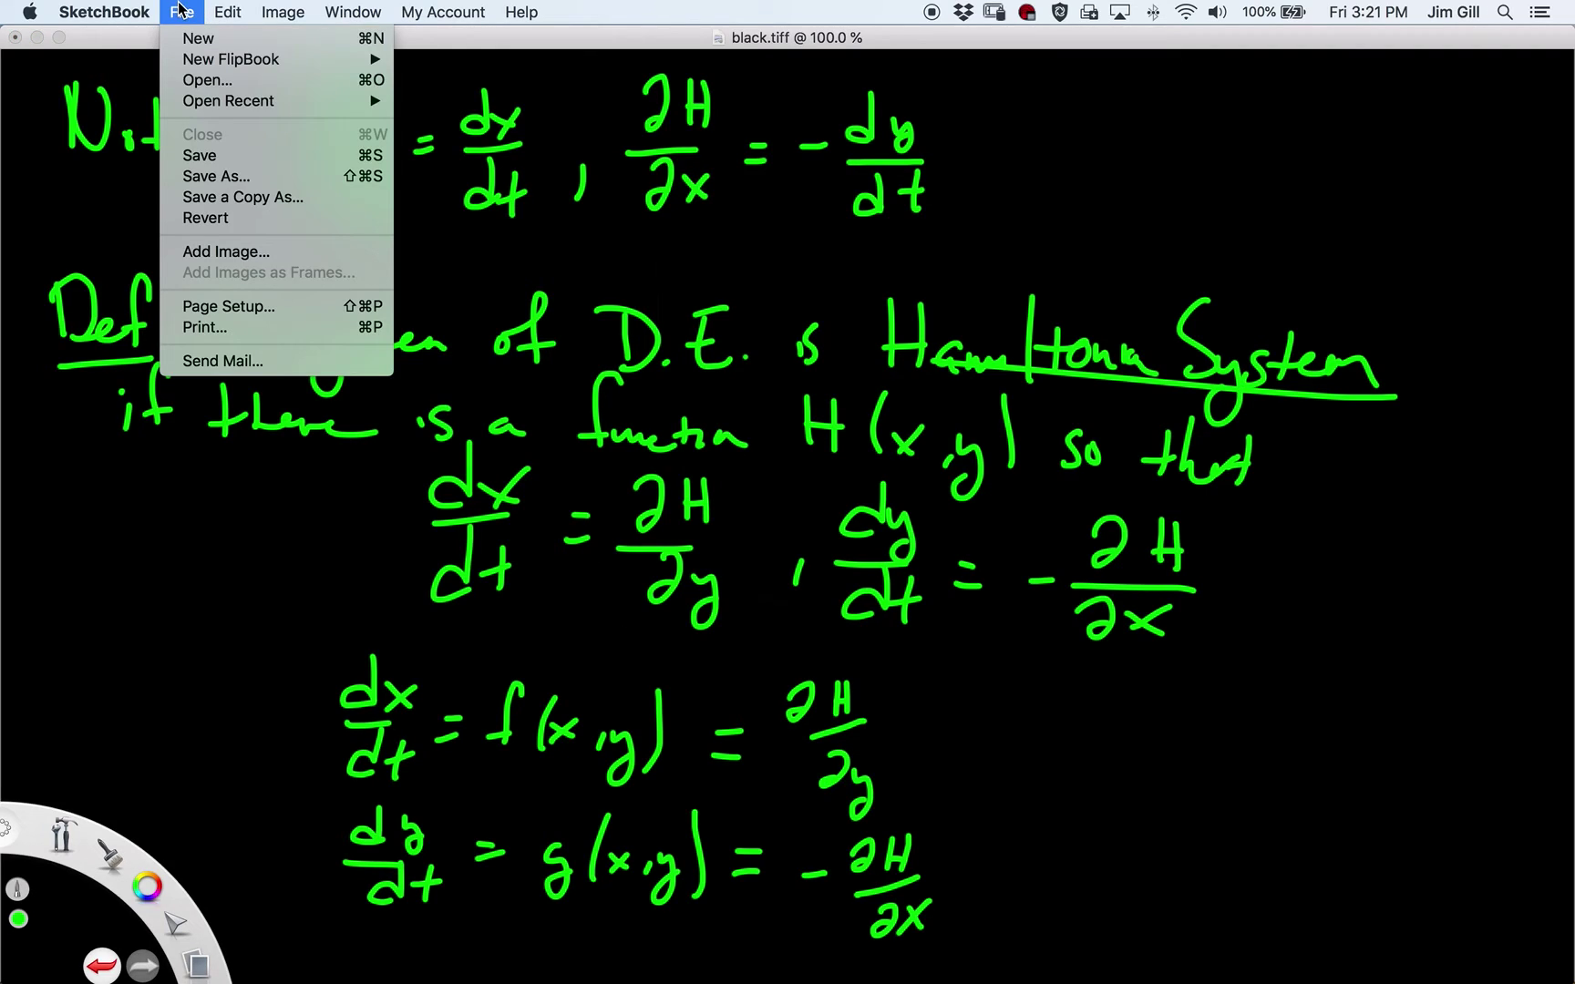
# Step: Revert to a blank page and write dx/dt = sin x cos y
pyautogui.click(193, 219)
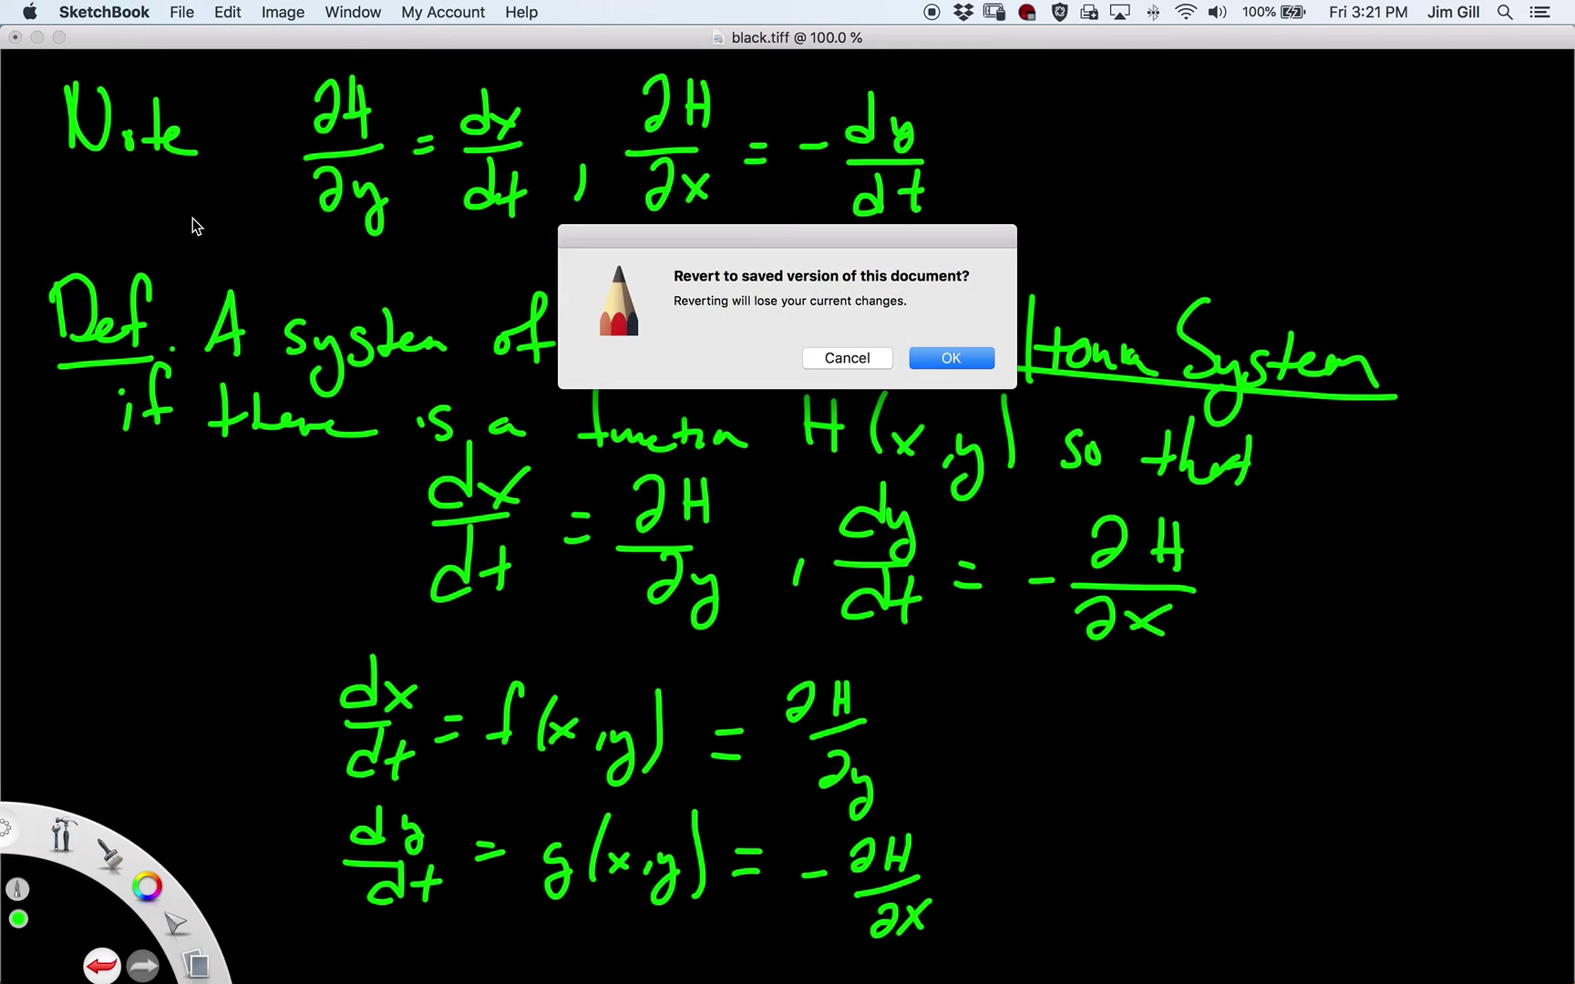
pyautogui.press('Return')
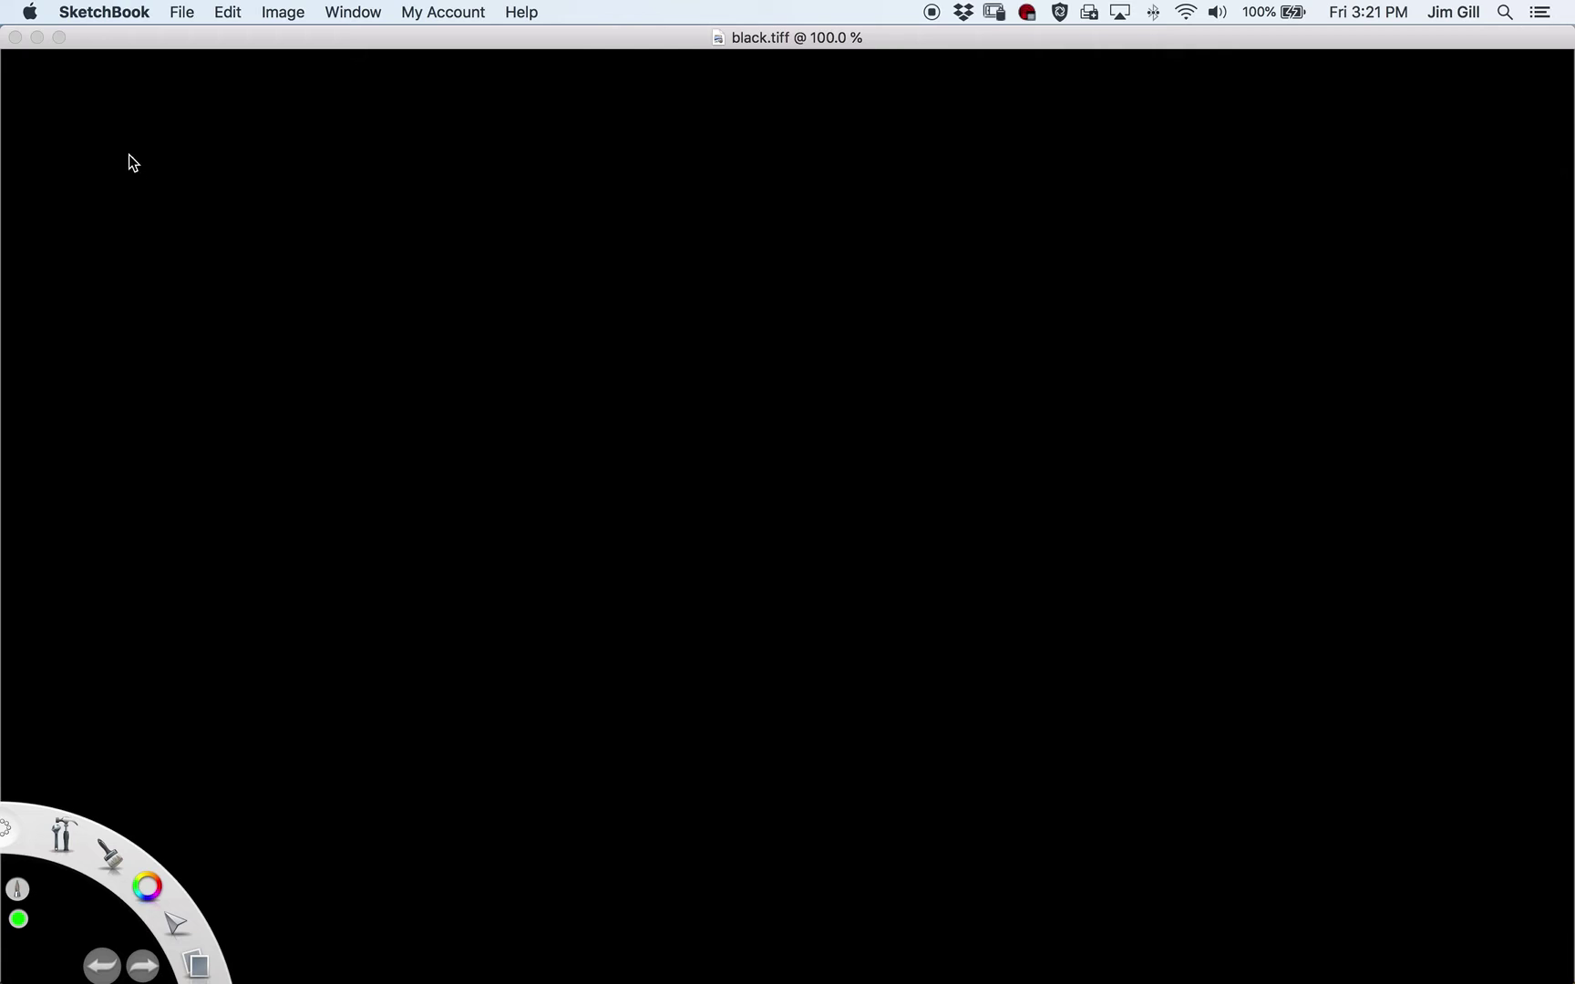
pyautogui.moveTo(139, 116); pyautogui.dragTo(177, 170)
pyautogui.moveTo(148, 184)
pyautogui.mouseDown()
pyautogui.moveTo(148, 228)
pyautogui.moveTo(164, 235)
pyautogui.mouseUp()
pyautogui.moveTo(153, 226)
pyautogui.mouseDown()
pyautogui.moveTo(202, 183)
pyautogui.moveTo(274, 161)
pyautogui.moveTo(259, 176)
pyautogui.moveTo(340, 192)
pyautogui.moveTo(325, 193)
pyautogui.moveTo(400, 180)
pyautogui.mouseUp()
pyautogui.click(203, 177)
pyautogui.moveTo(422, 175)
pyautogui.mouseDown()
pyautogui.moveTo(410, 199)
pyautogui.moveTo(451, 241)
pyautogui.mouseUp()
# Step: Write dy/dt = 2x − cos x sin y below it and draw an arrow beside cos y
pyautogui.moveTo(134, 288); pyautogui.dragTo(138, 315)
pyautogui.moveTo(146, 299)
pyautogui.mouseDown()
pyautogui.moveTo(176, 329)
pyautogui.moveTo(145, 406)
pyautogui.mouseUp()
pyautogui.moveTo(158, 368)
pyautogui.mouseDown()
pyautogui.moveTo(158, 403)
pyautogui.moveTo(215, 333)
pyautogui.moveTo(274, 364)
pyautogui.moveTo(324, 362)
pyautogui.moveTo(305, 367)
pyautogui.moveTo(390, 340)
pyautogui.moveTo(429, 351)
pyautogui.mouseUp()
pyautogui.moveTo(452, 334)
pyautogui.mouseDown()
pyautogui.moveTo(439, 348)
pyautogui.moveTo(452, 334)
pyautogui.mouseUp()
pyautogui.moveTo(472, 328)
pyautogui.mouseDown()
pyautogui.moveTo(465, 358)
pyautogui.moveTo(586, 361)
pyautogui.mouseUp()
pyautogui.moveTo(601, 333); pyautogui.dragTo(587, 394)
pyautogui.click(581, 322)
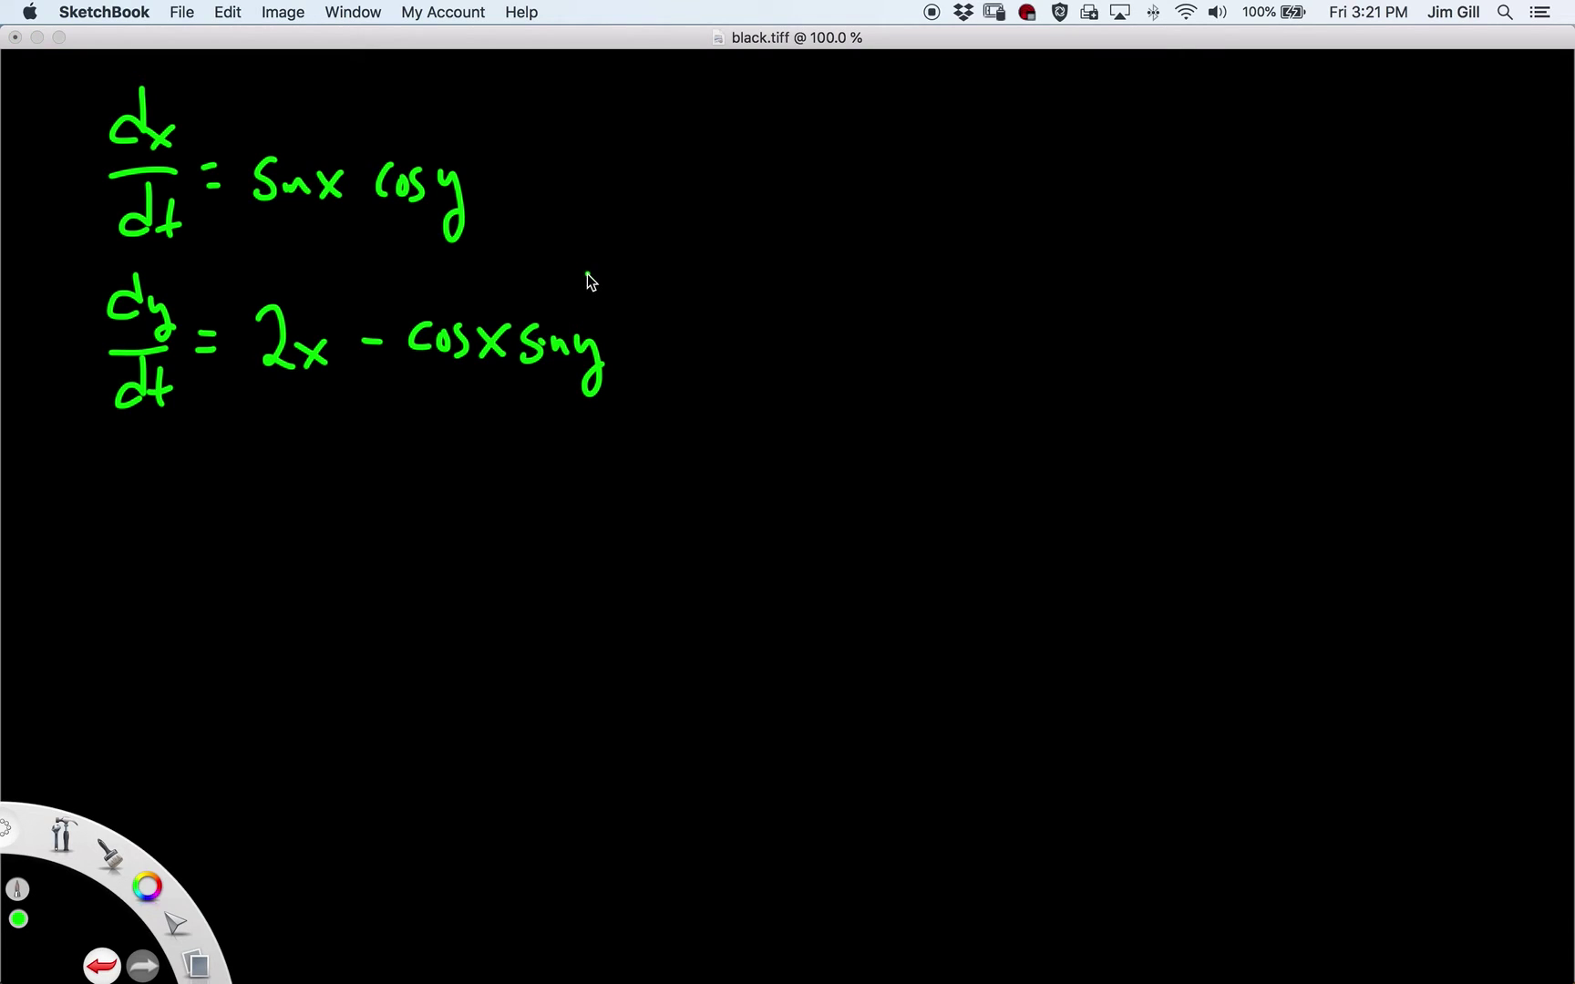
pyautogui.click(535, 307)
pyautogui.moveTo(495, 202)
pyautogui.mouseDown()
pyautogui.moveTo(552, 146)
pyautogui.moveTo(647, 178)
pyautogui.moveTo(618, 192)
pyautogui.mouseUp()
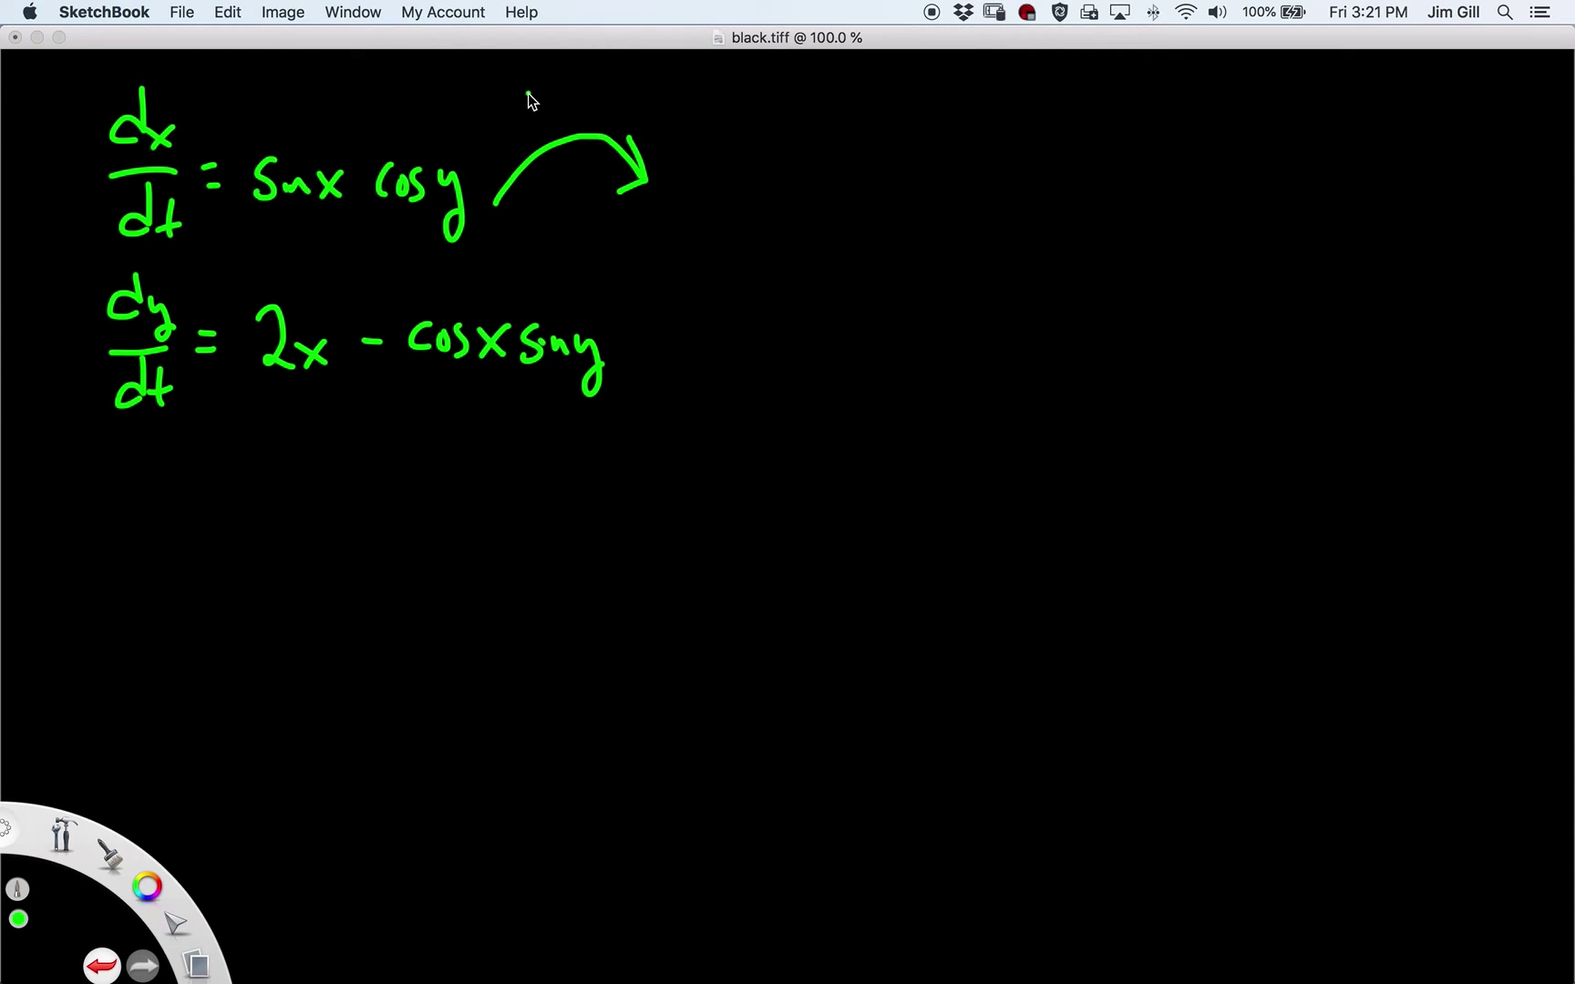